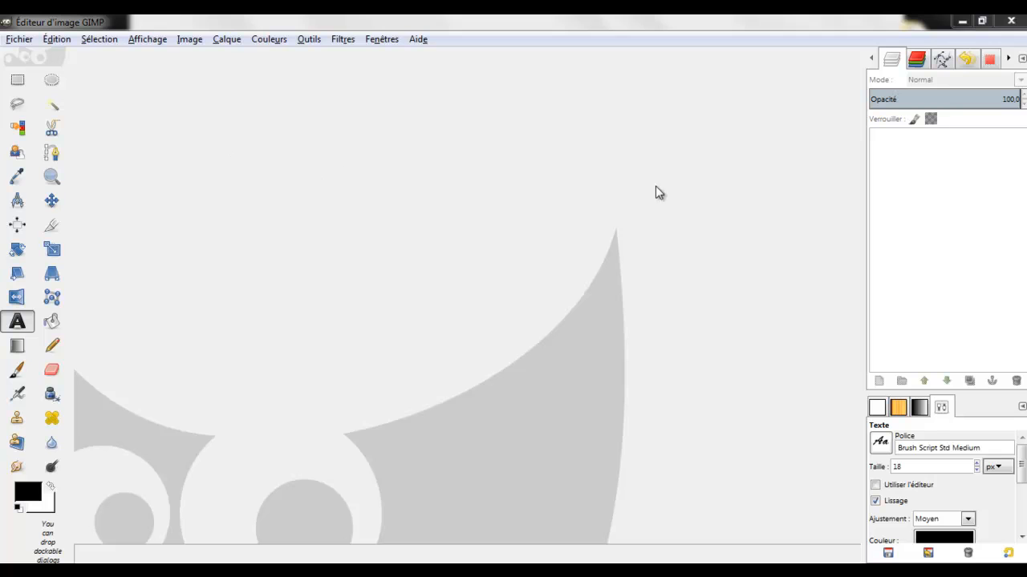
Step: Open IMG_2747-5.jpg and IMG_2748-6.jpg together from the CALQUE folder on the desktop
{"action": "left_click", "coordinate": [19, 39]}
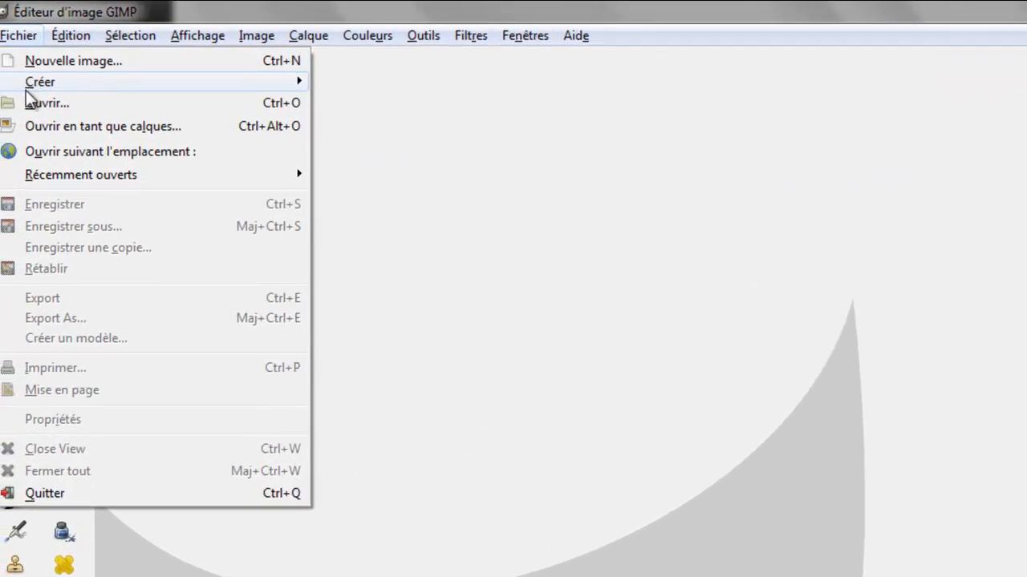
{"action": "left_click", "coordinate": [19, 76]}
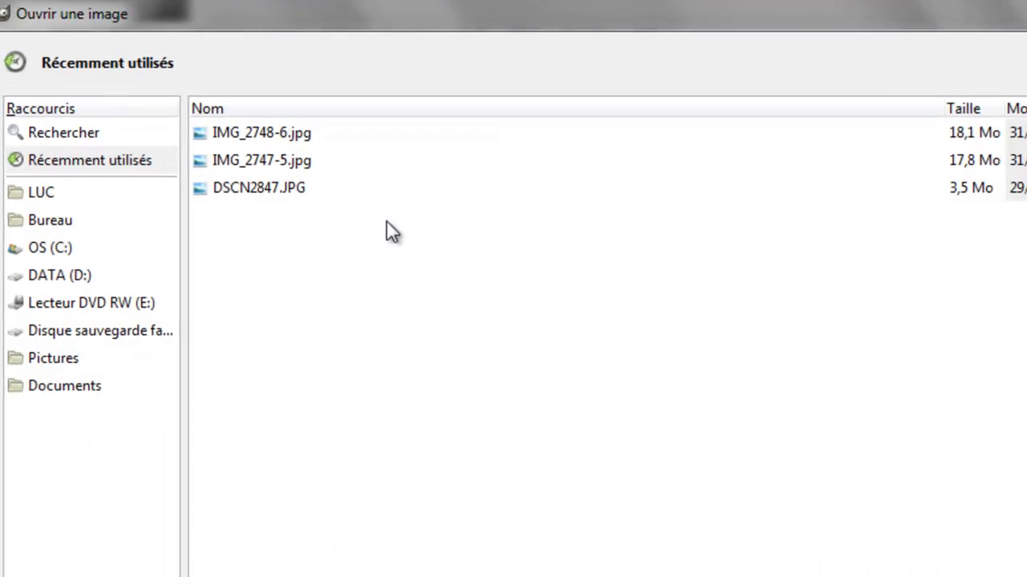
{"action": "left_click", "coordinate": [67, 222]}
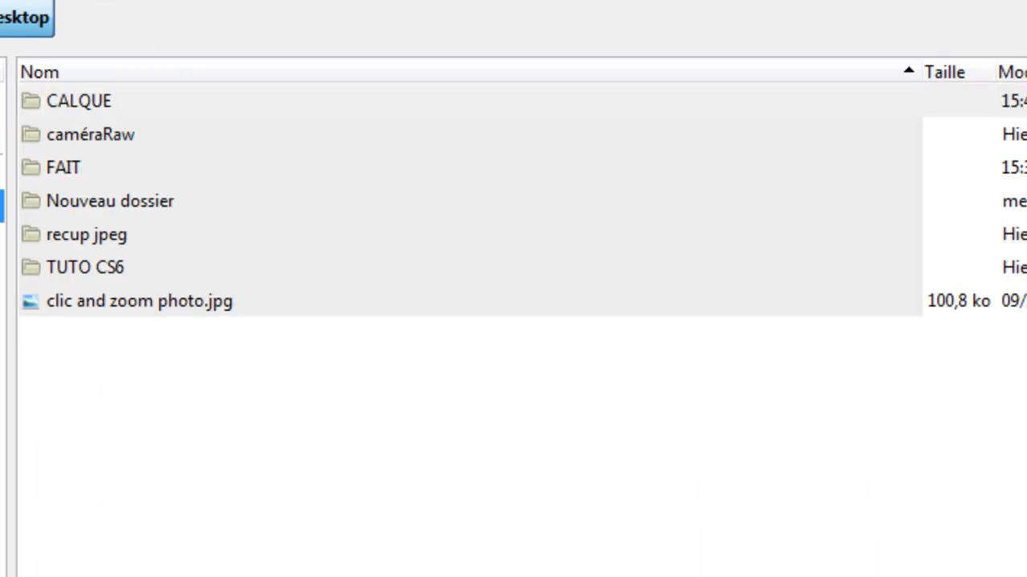
{"action": "double_click", "coordinate": [92, 102]}
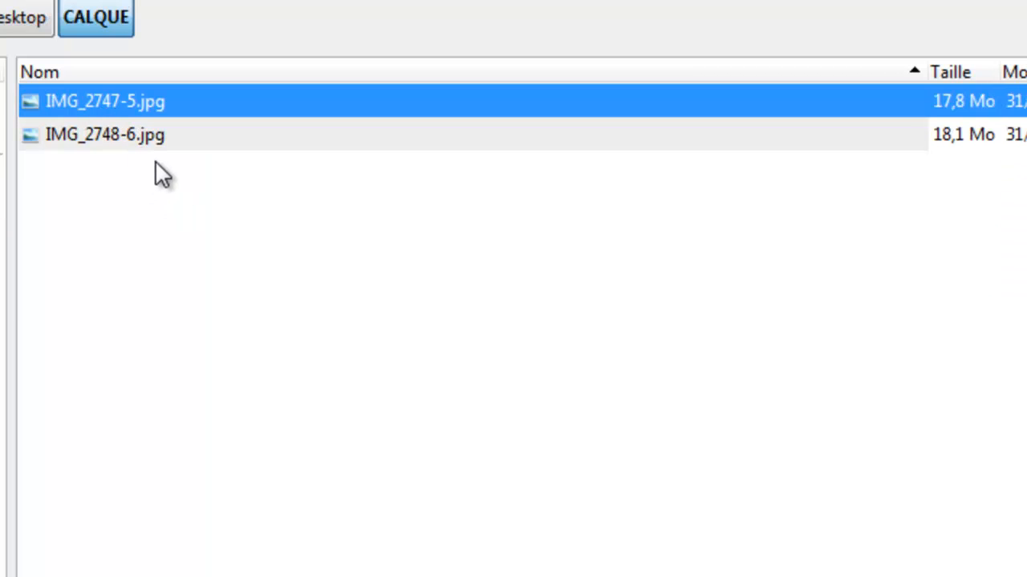
{"action": "left_click", "coordinate": [149, 145]}
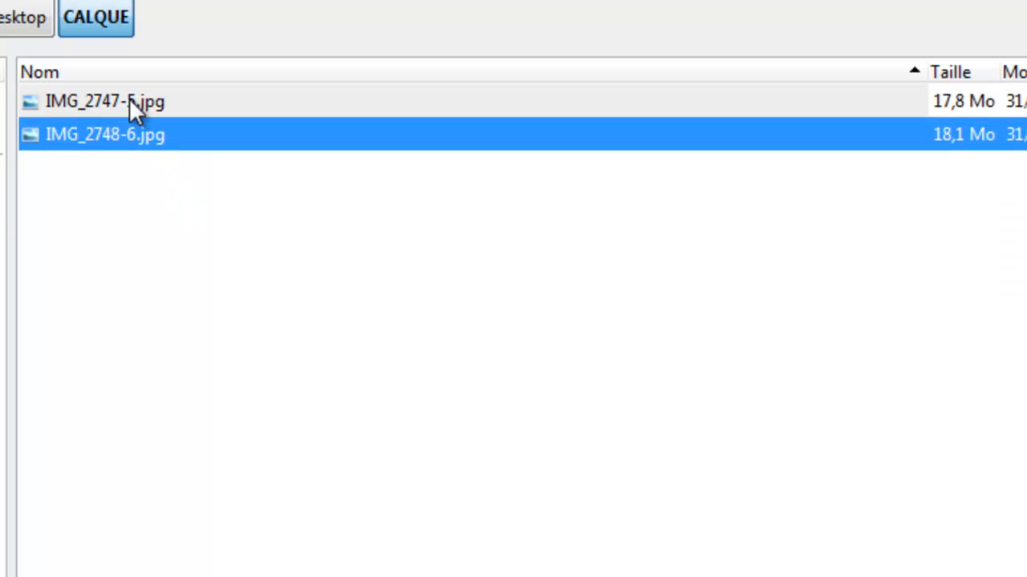
{"action": "left_click", "coordinate": [129, 98], "text": "ctrl"}
{"action": "key", "text": "Return"}
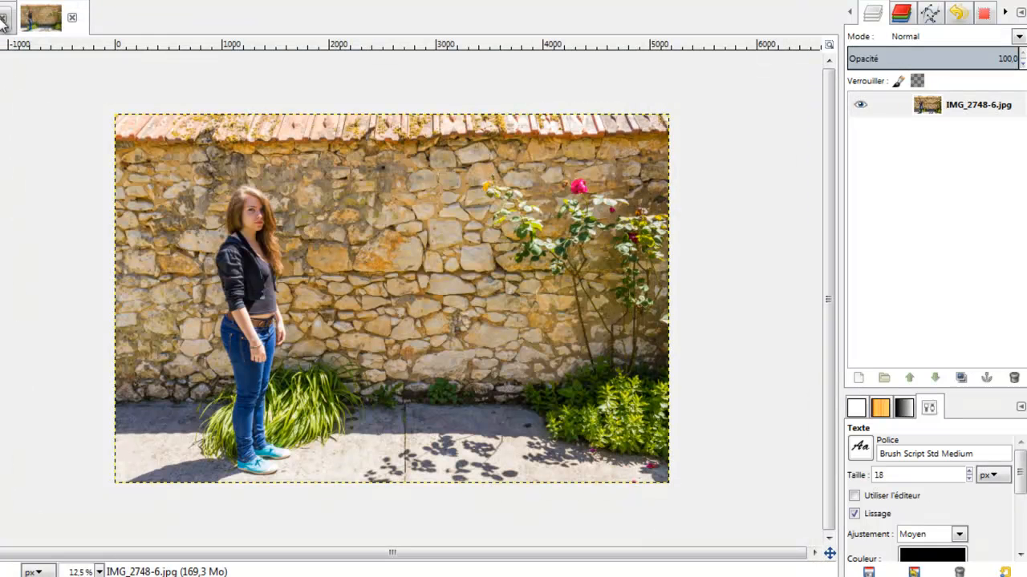
Step: Compare the two opened photos, IMG_2747-5 and IMG_2748-6, by viewing them alternately
{"action": "left_click", "coordinate": [2, 22]}
{"action": "left_click", "coordinate": [43, 20]}
{"action": "left_click", "coordinate": [2, 20]}
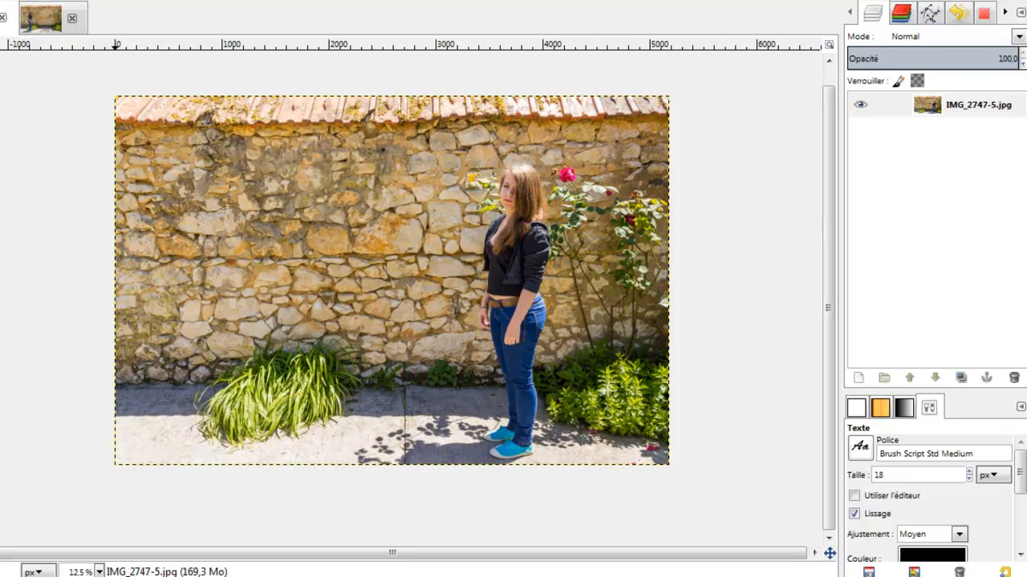
{"action": "left_click", "coordinate": [38, 20]}
{"action": "left_click", "coordinate": [2, 20]}
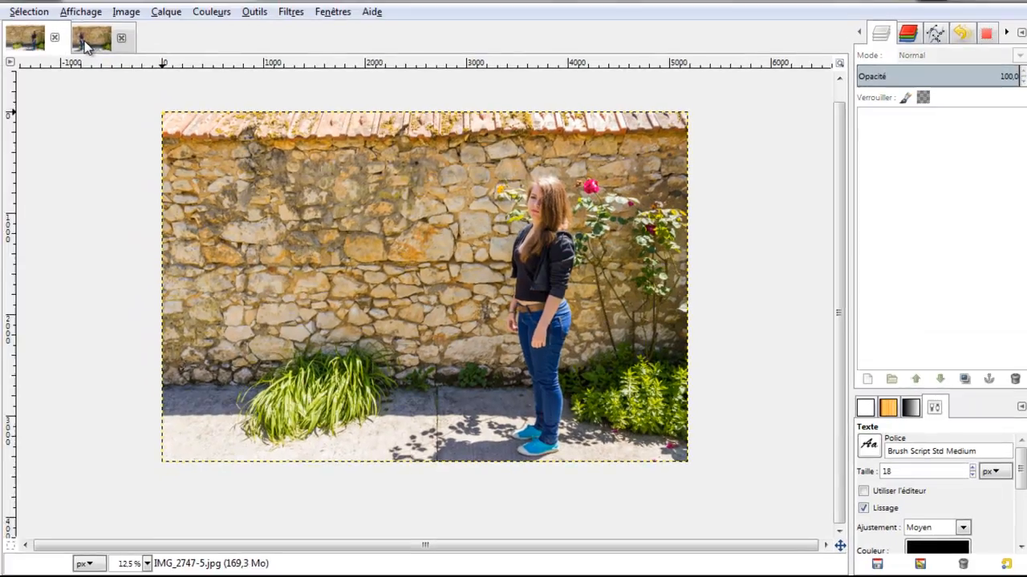
{"action": "left_click", "coordinate": [37, 21]}
{"action": "left_click", "coordinate": [93, 69]}
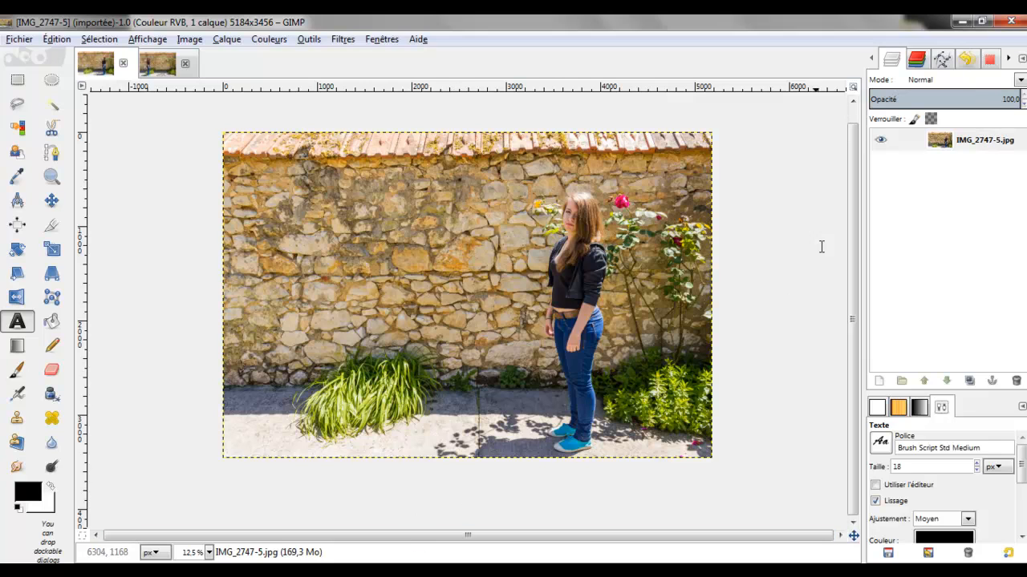
{"action": "left_click", "coordinate": [101, 64]}
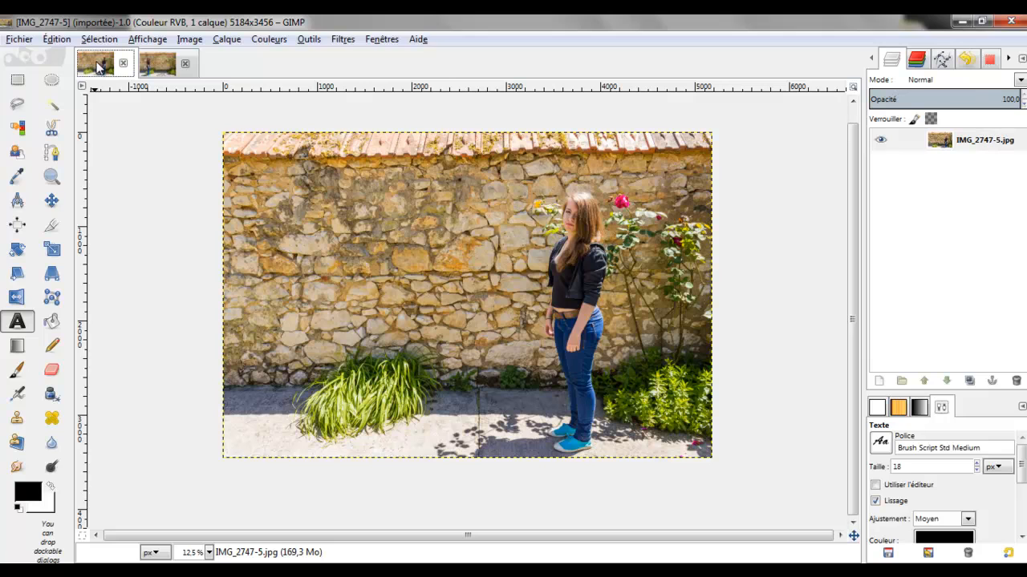
{"action": "left_click", "coordinate": [159, 64]}
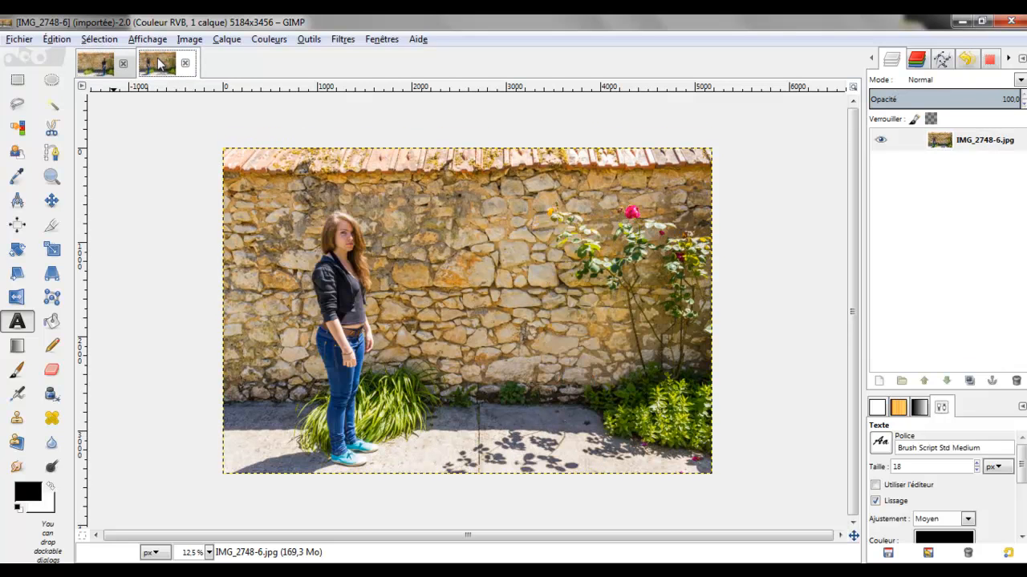
Step: Copy the entire IMG_2747-5 photo to the clipboard
{"action": "left_click", "coordinate": [109, 65]}
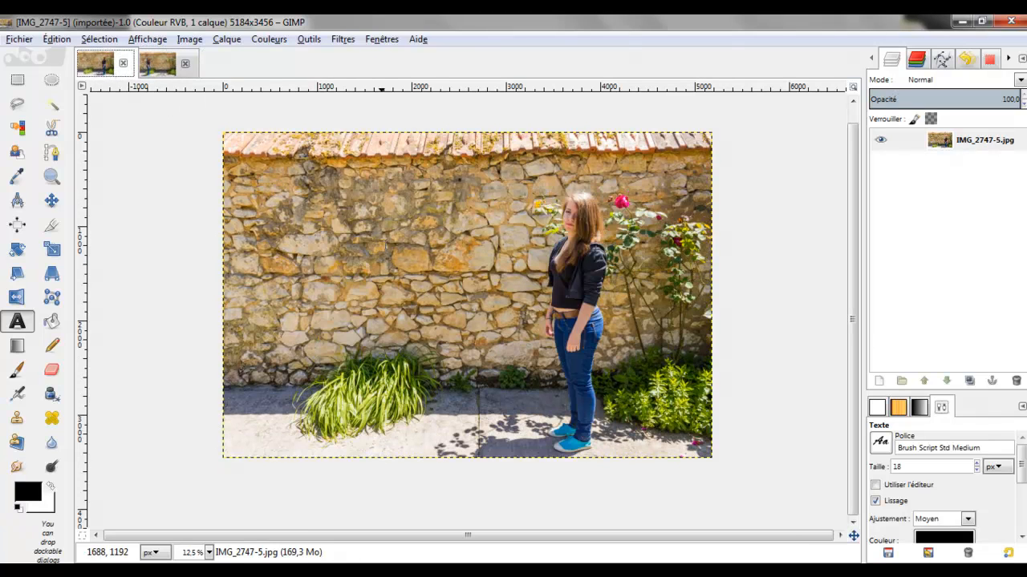
{"action": "right_click", "coordinate": [387, 243]}
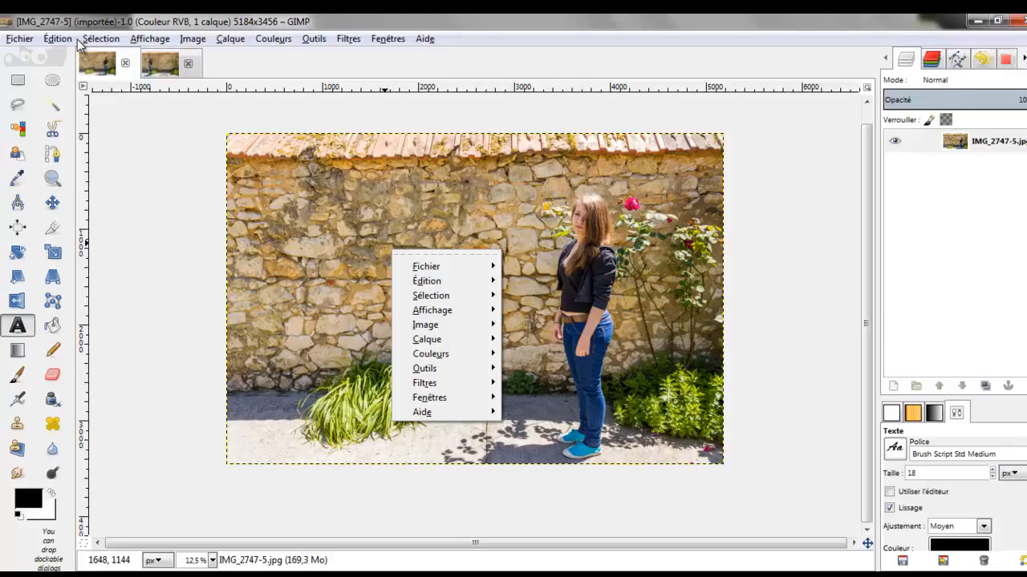
{"action": "left_click", "coordinate": [68, 40]}
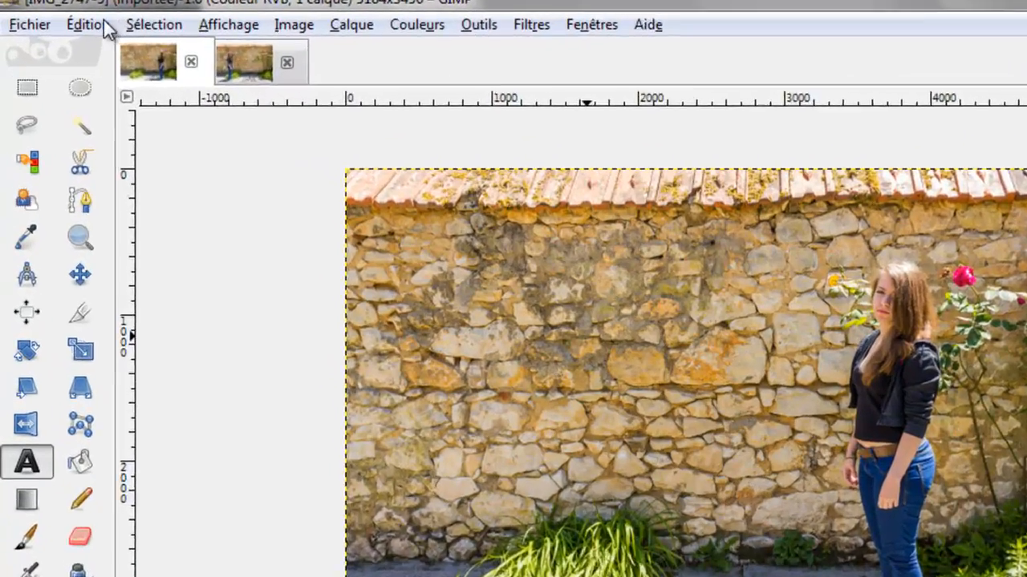
{"action": "left_click", "coordinate": [64, 39]}
{"action": "left_click", "coordinate": [72, 144]}
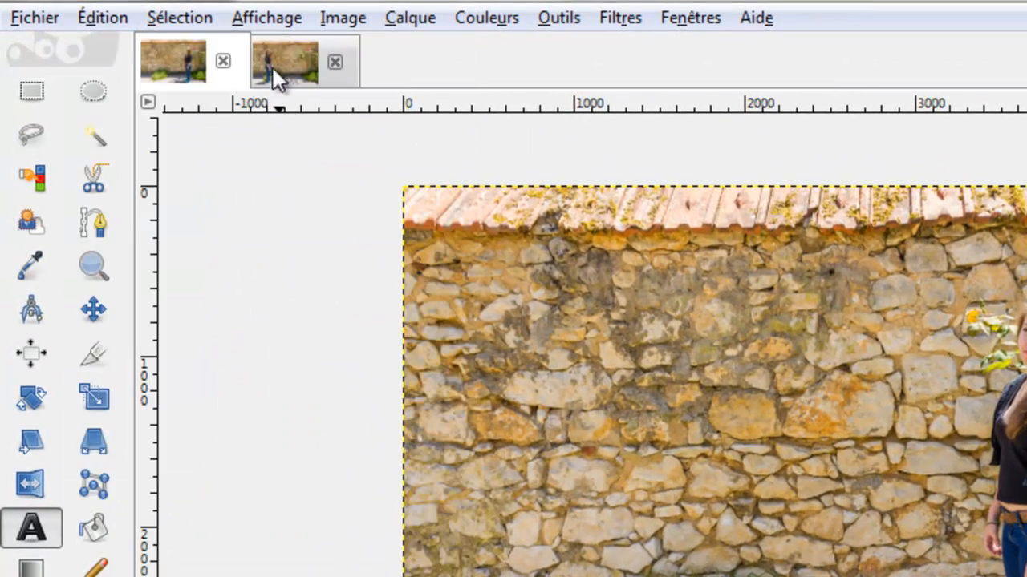
Step: Paste the copied photo as a new layer in the IMG_2748-6 image
{"action": "left_click", "coordinate": [296, 62]}
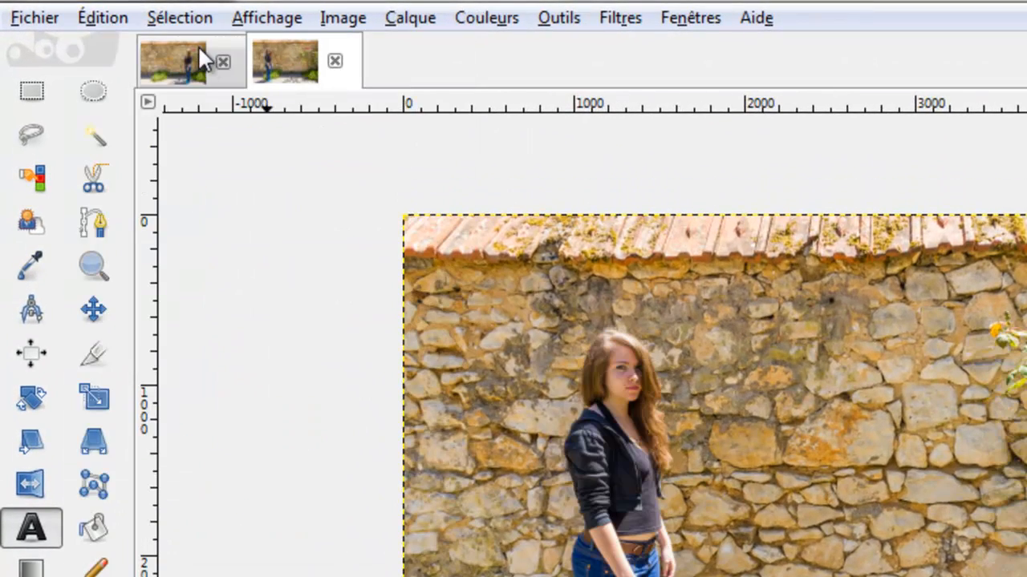
{"action": "left_click", "coordinate": [109, 20]}
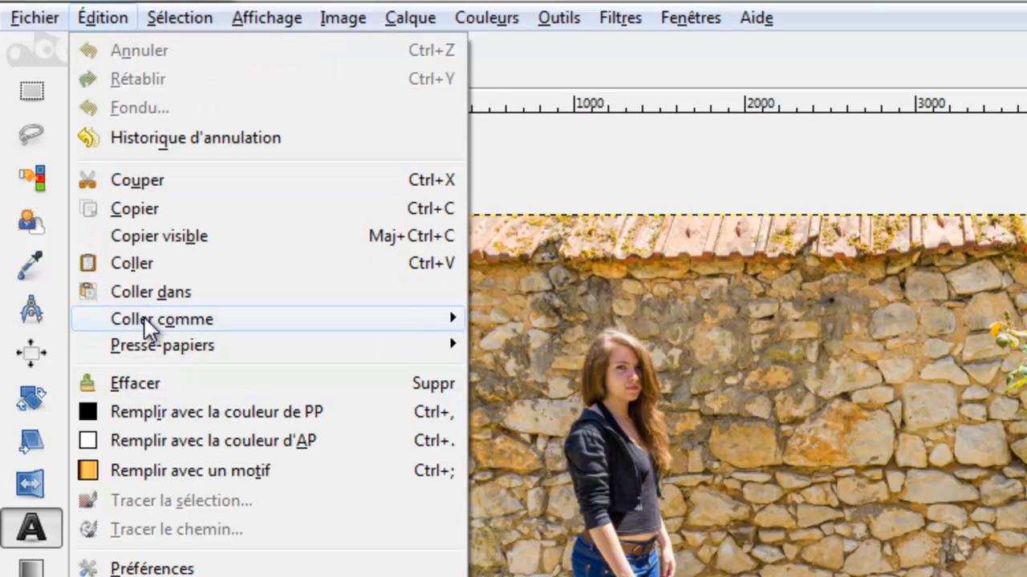
{"action": "mouse_move", "coordinate": [144, 319]}
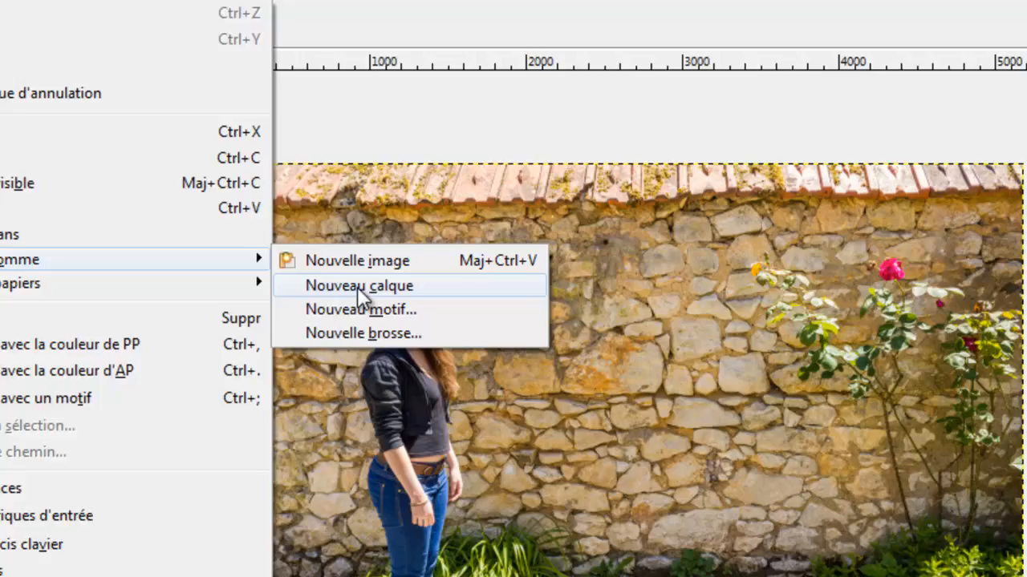
{"action": "left_click", "coordinate": [576, 348]}
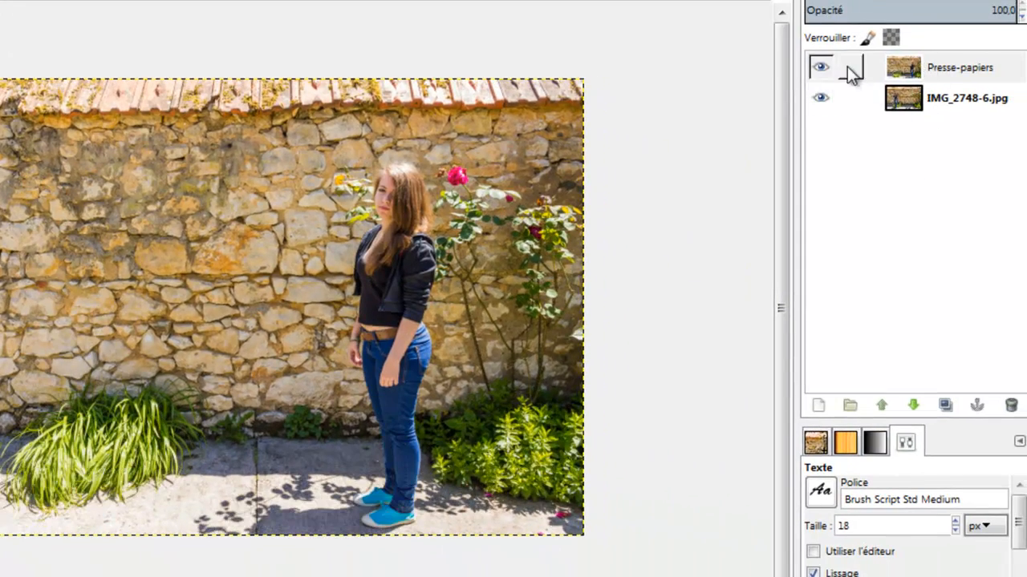
Step: Toggle the pasted Presse-papiers layer's visibility repeatedly to compare it with the photo beneath
{"action": "left_click", "coordinate": [819, 66]}
{"action": "left_click", "coordinate": [818, 66]}
{"action": "left_click", "coordinate": [818, 66]}
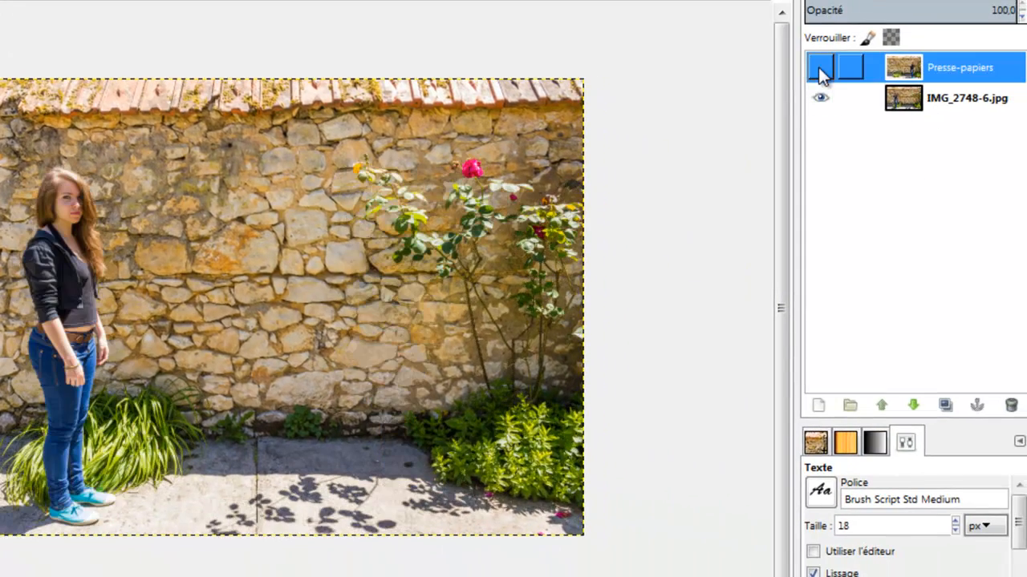
{"action": "left_click", "coordinate": [818, 67]}
{"action": "left_click", "coordinate": [818, 67]}
{"action": "left_click", "coordinate": [818, 68]}
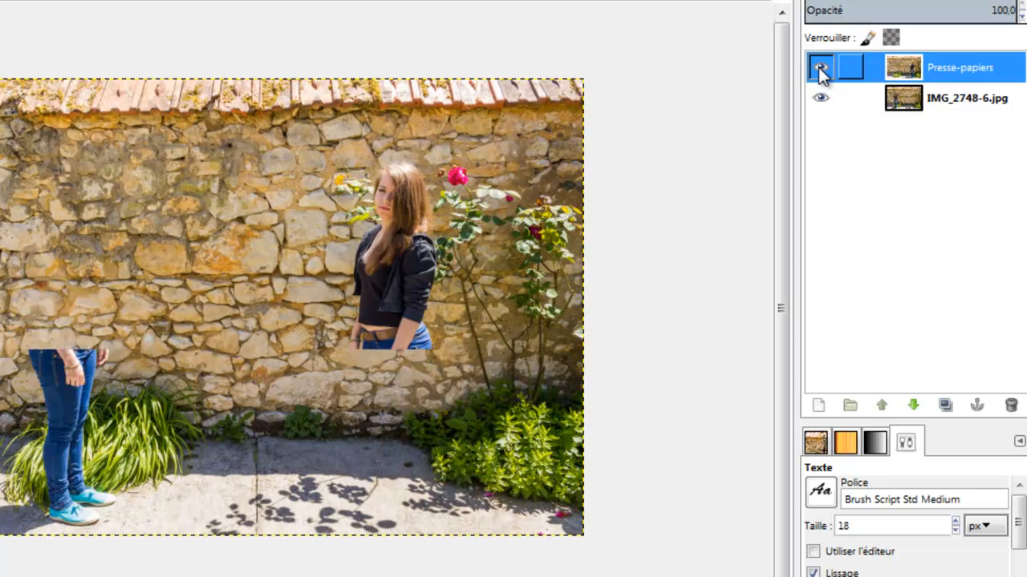
Step: Close the source image IMG_2747-5
{"action": "left_click", "coordinate": [102, 71]}
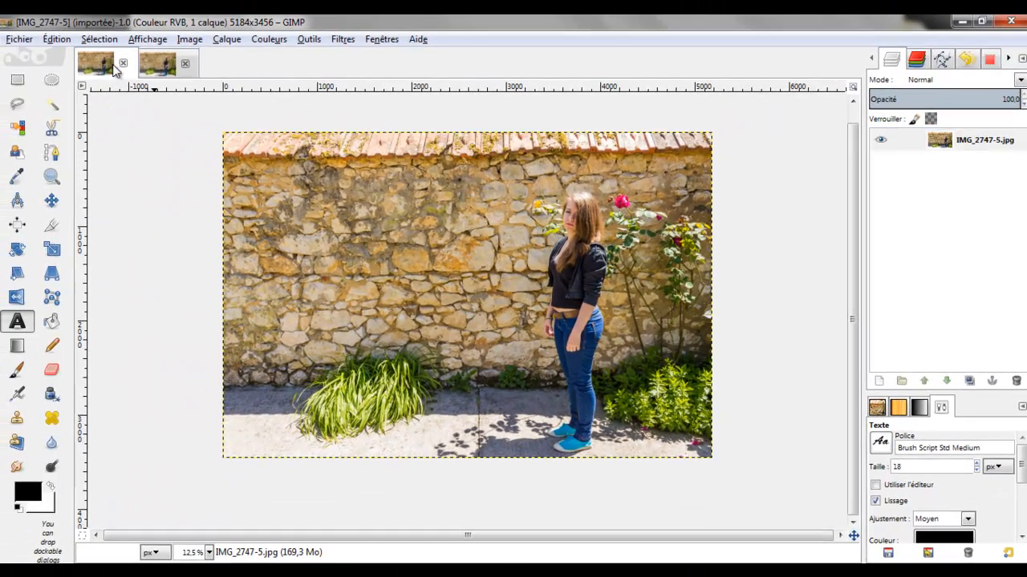
{"action": "left_click", "coordinate": [123, 63]}
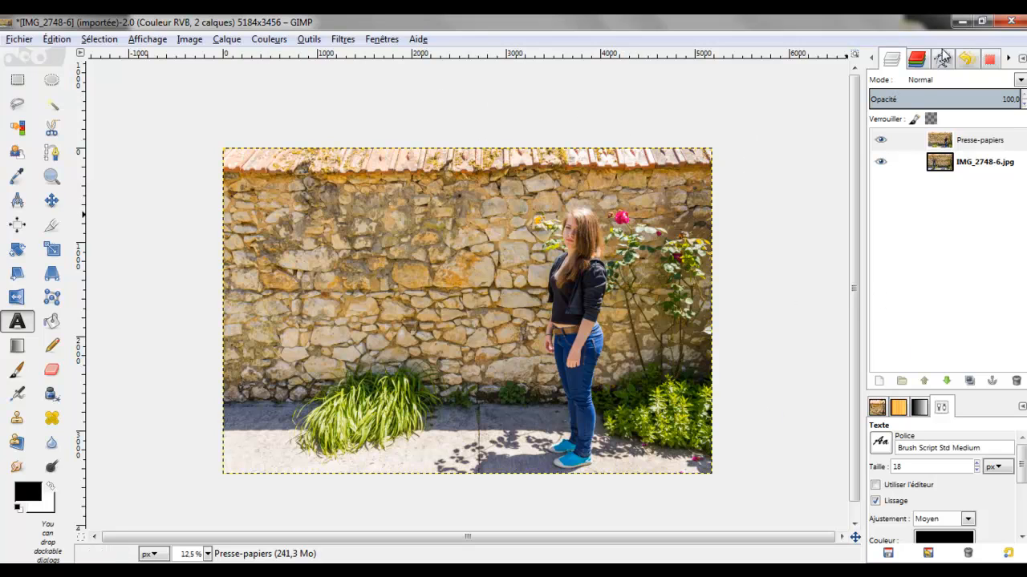
Step: Examine the Presse-papiers and IMG_2748-6.jpg layers by hiding both and showing them again
{"action": "left_click", "coordinate": [980, 140]}
{"action": "left_click", "coordinate": [983, 161]}
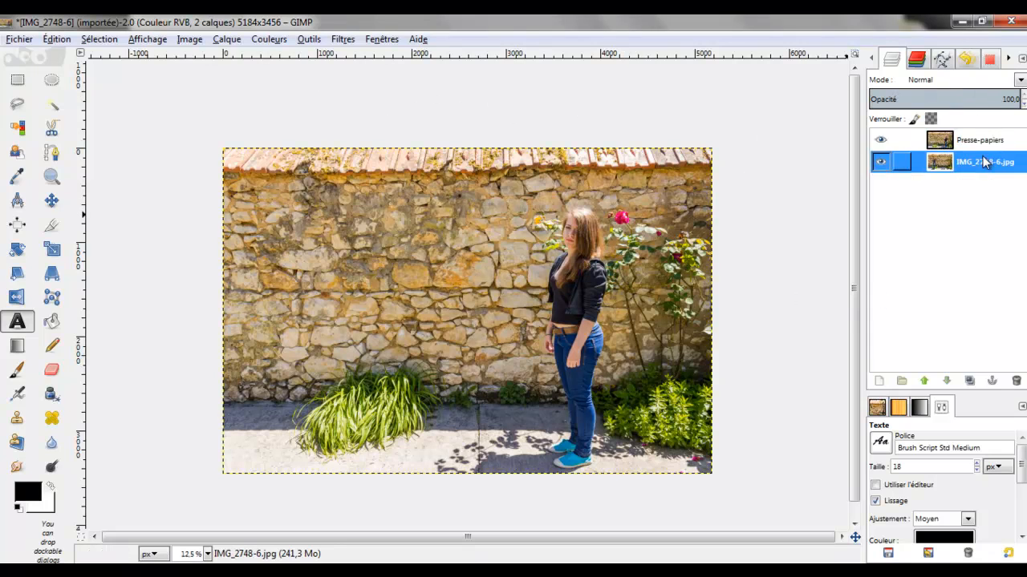
{"action": "left_click", "coordinate": [881, 140]}
{"action": "left_click", "coordinate": [881, 163]}
{"action": "left_click", "coordinate": [879, 141]}
{"action": "left_click", "coordinate": [879, 141]}
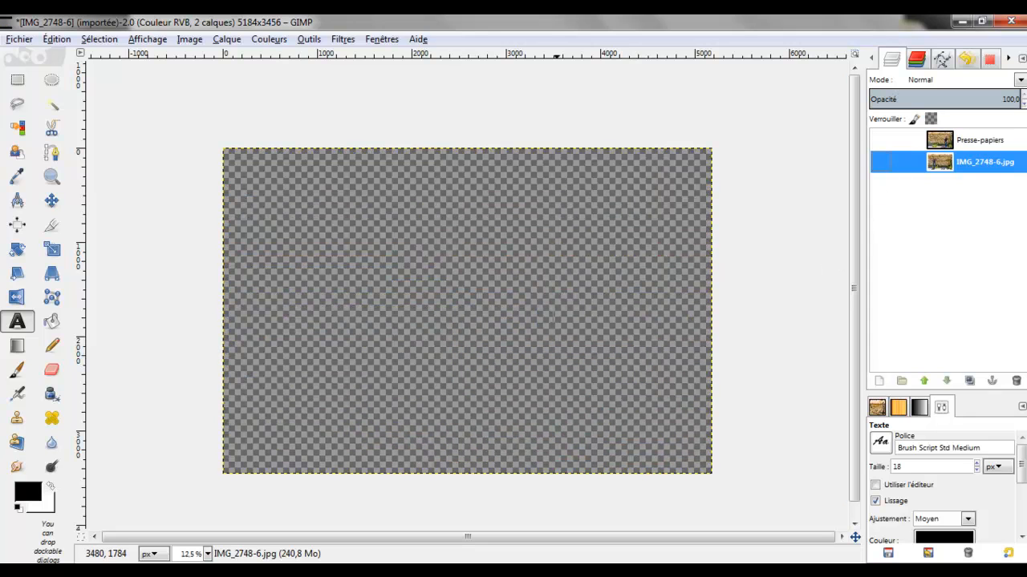
{"action": "left_click", "coordinate": [882, 162]}
{"action": "left_click", "coordinate": [882, 144]}
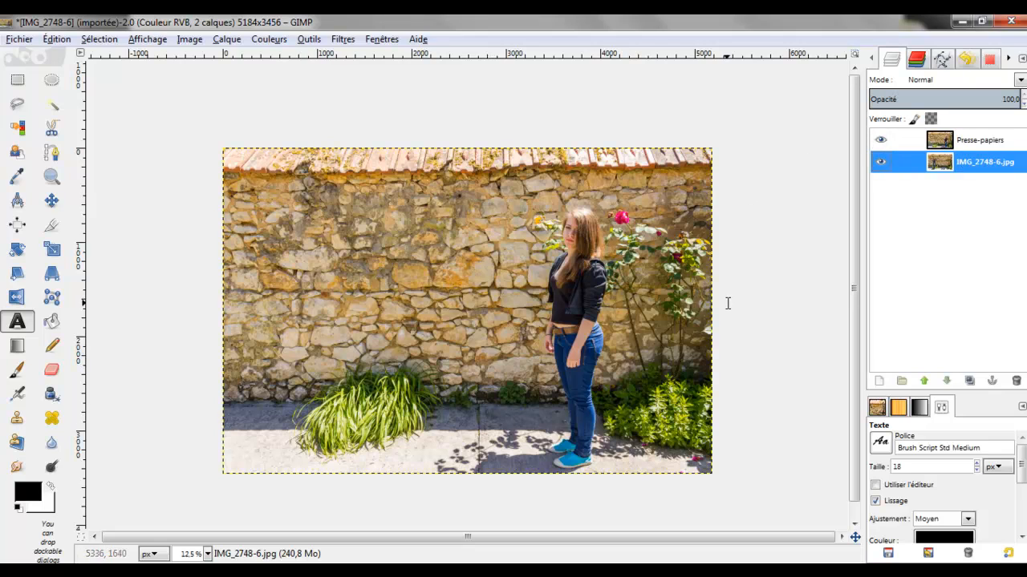
Step: Add a white (full opacity) layer mask to the Presse-papiers layer and make that mask active
{"action": "left_click", "coordinate": [975, 140]}
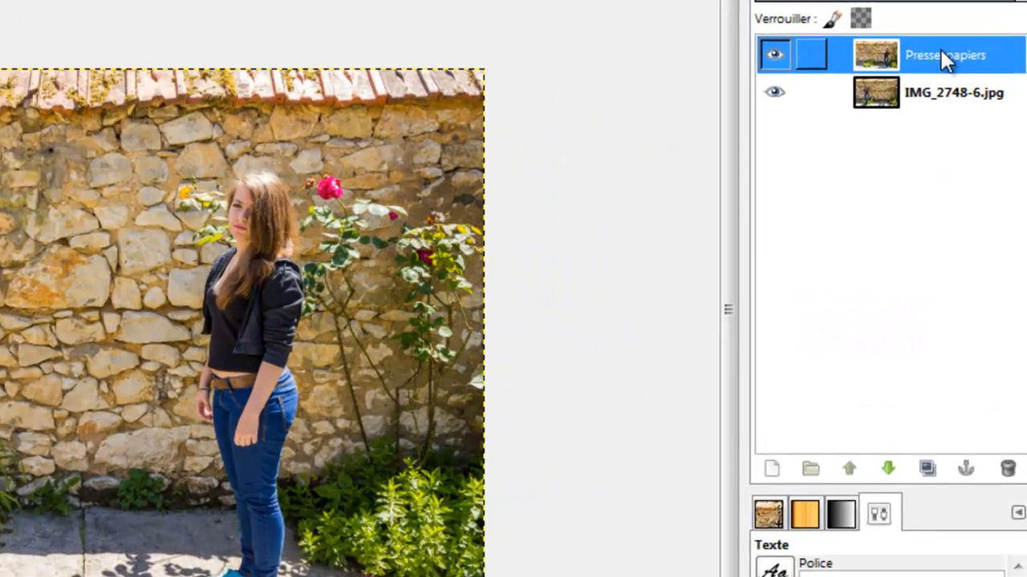
{"action": "right_click", "coordinate": [975, 138]}
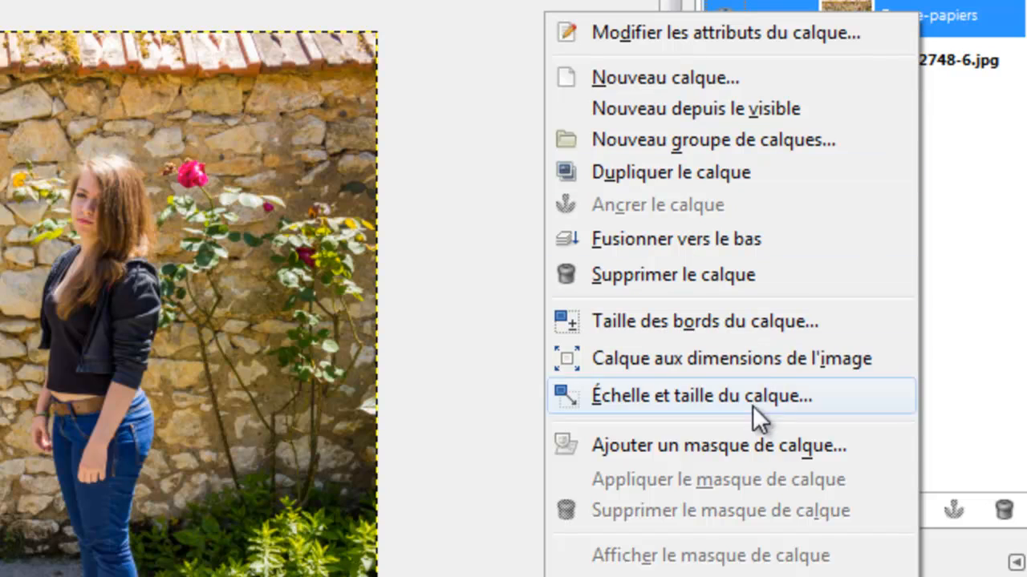
{"action": "left_click", "coordinate": [779, 448]}
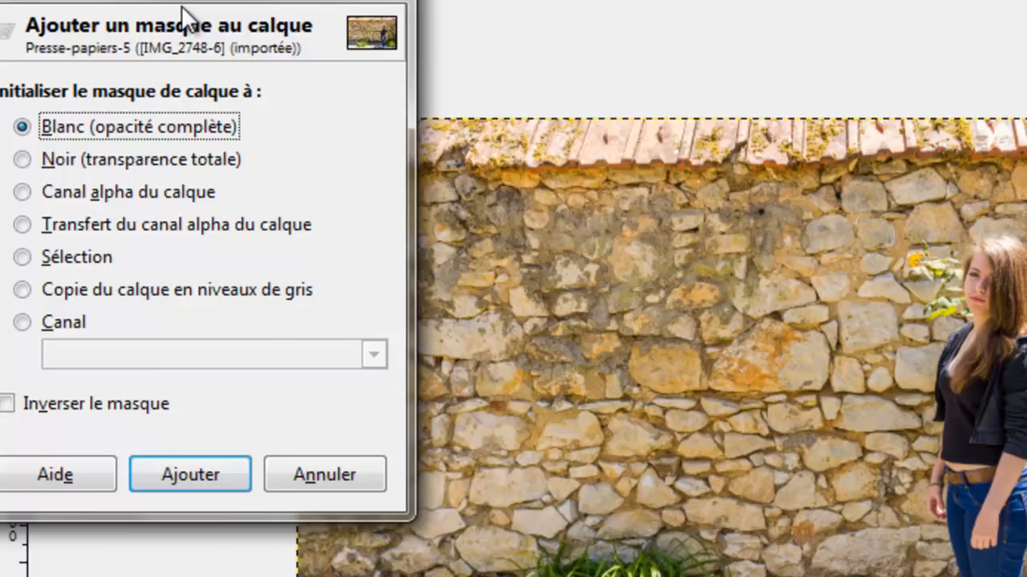
{"action": "left_click_drag", "start_coordinate": [295, 31], "coordinate": [323, 31]}
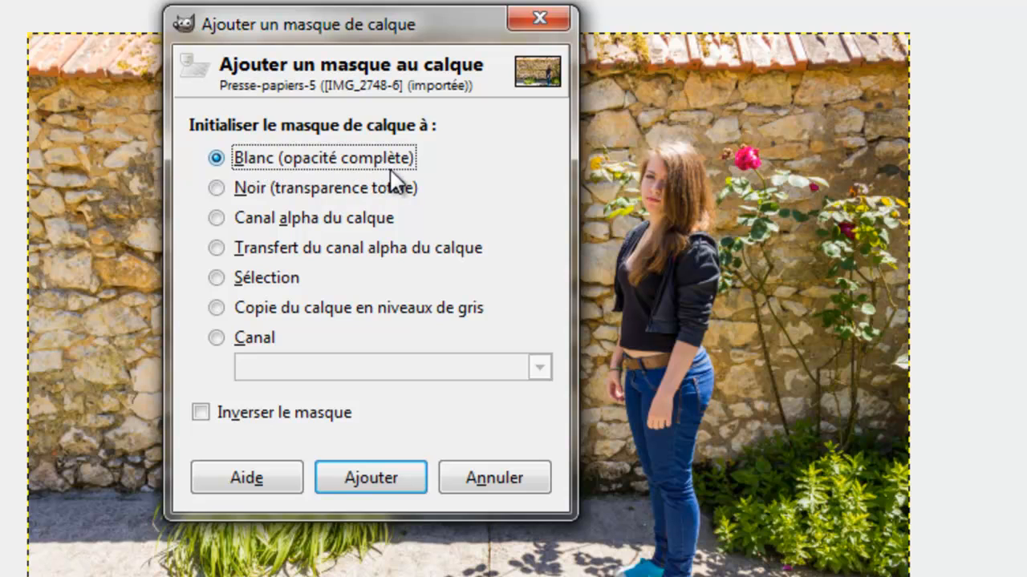
{"action": "left_click", "coordinate": [385, 479]}
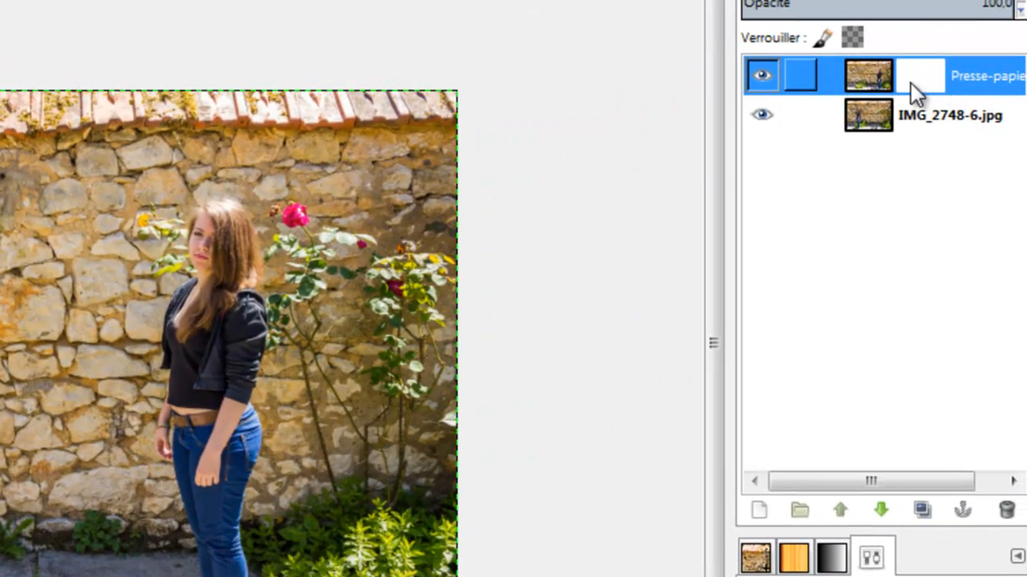
{"action": "left_click", "coordinate": [942, 122]}
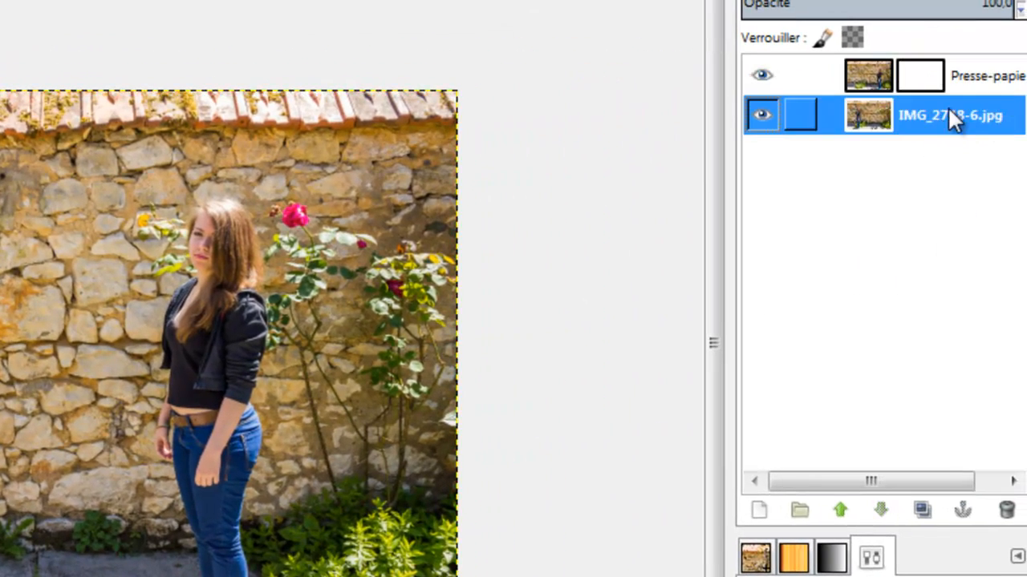
{"action": "left_click", "coordinate": [937, 83]}
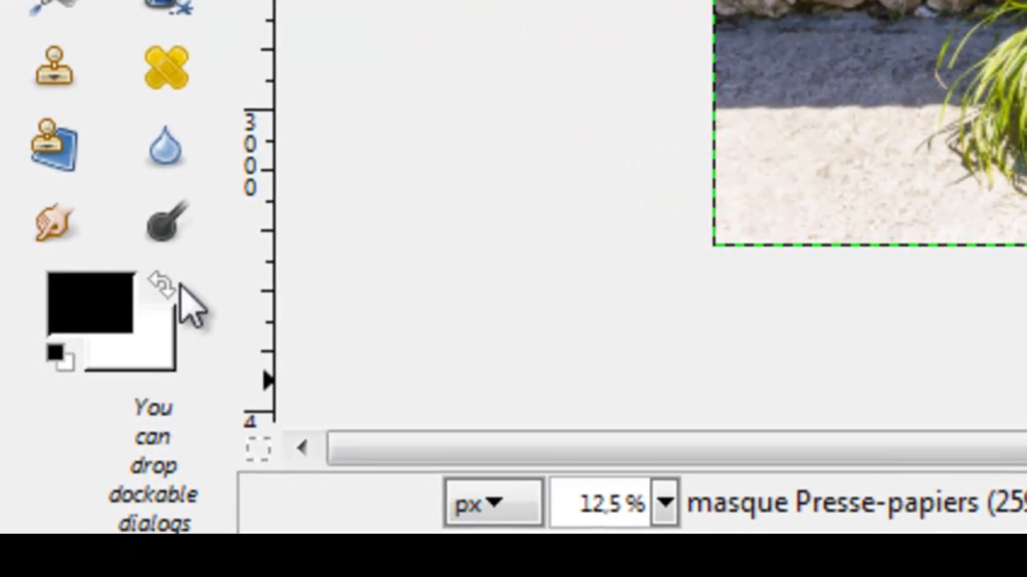
Step: Change the foreground colour to red (d01212) and the background colour to green (61cf73)
{"action": "left_click", "coordinate": [97, 309]}
{"action": "left_click", "coordinate": [141, 65]}
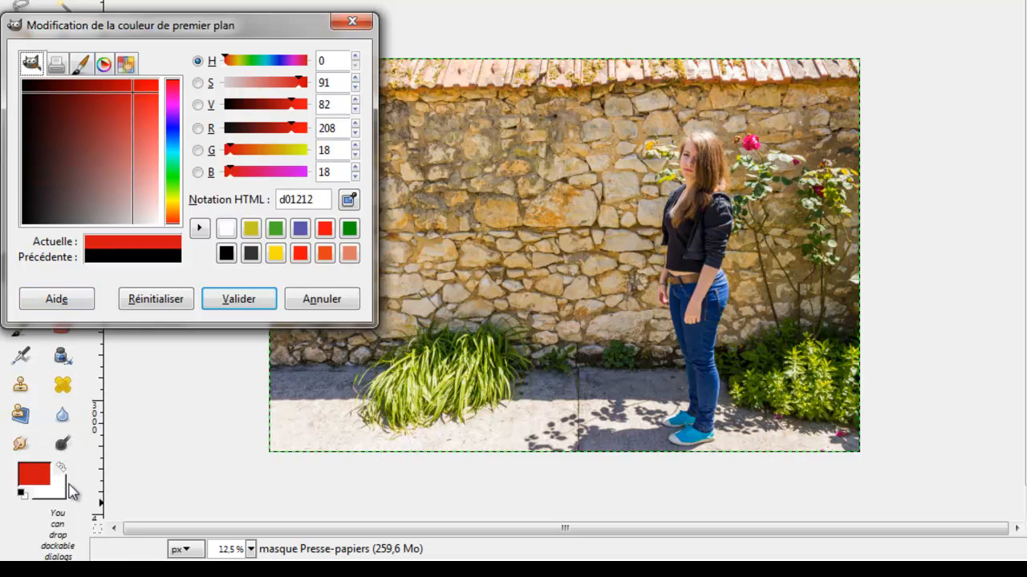
{"action": "left_click", "coordinate": [64, 491]}
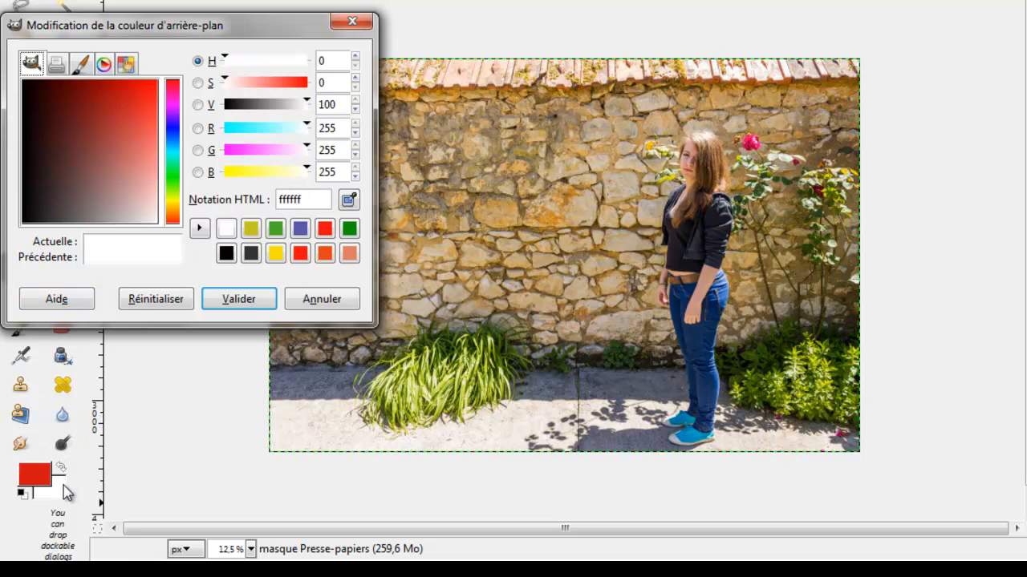
{"action": "left_click", "coordinate": [172, 172]}
{"action": "left_click", "coordinate": [119, 191]}
{"action": "left_click", "coordinate": [133, 146]}
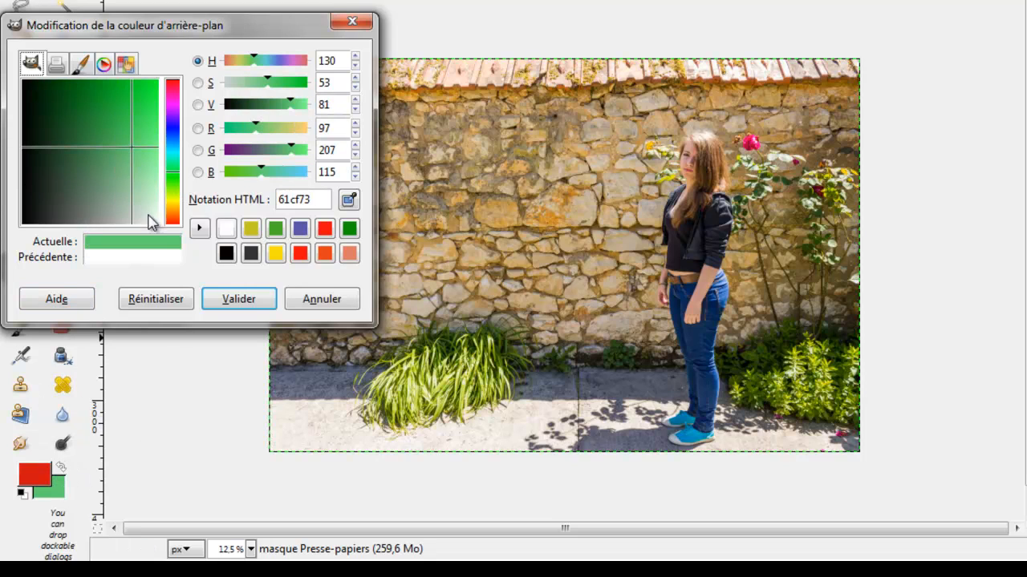
{"action": "left_click", "coordinate": [259, 302]}
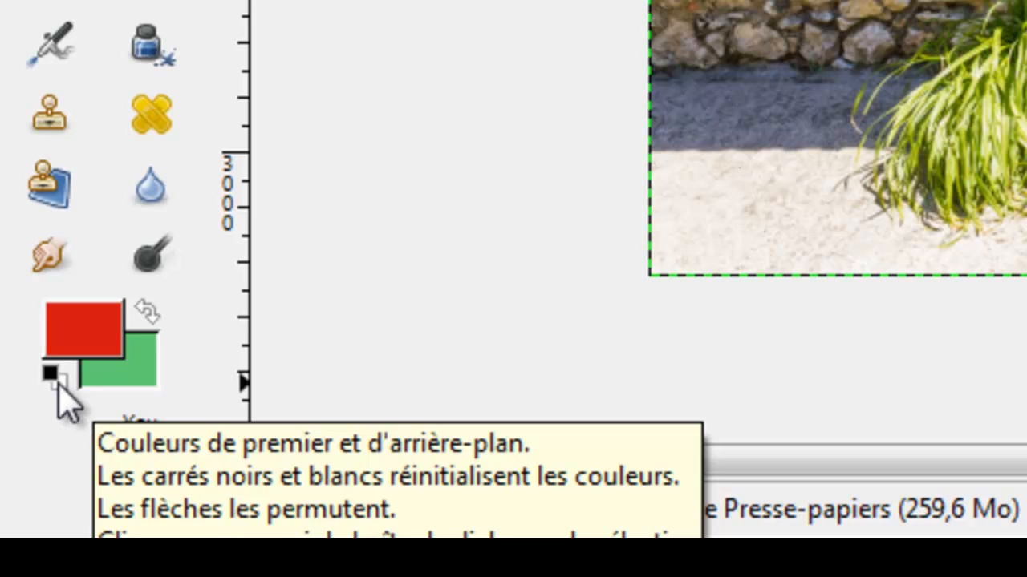
Step: Reset the colours to a black foreground and white background, swapping them back and forth and ending with black in front
{"action": "left_click", "coordinate": [53, 381]}
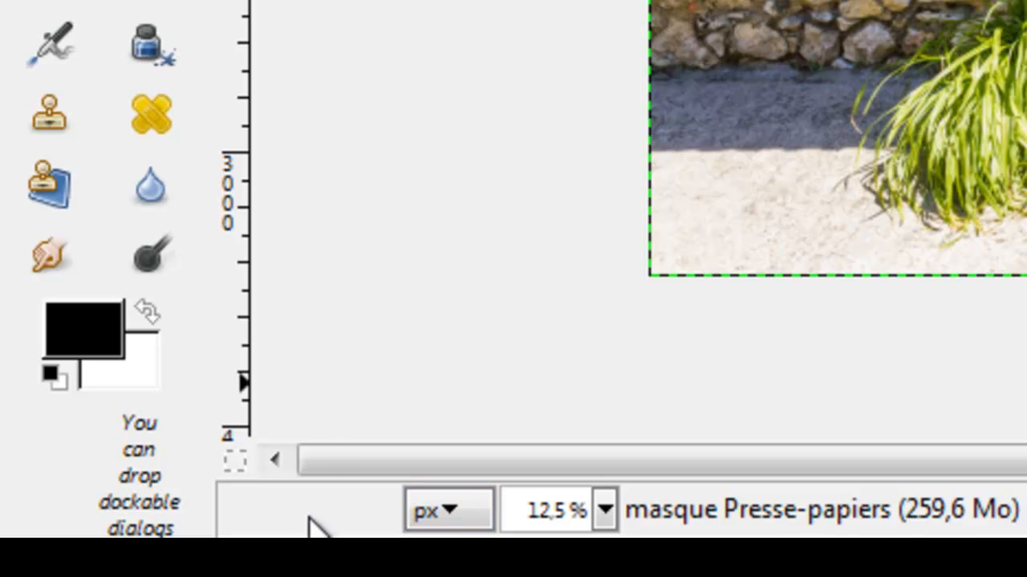
{"action": "left_click", "coordinate": [147, 312]}
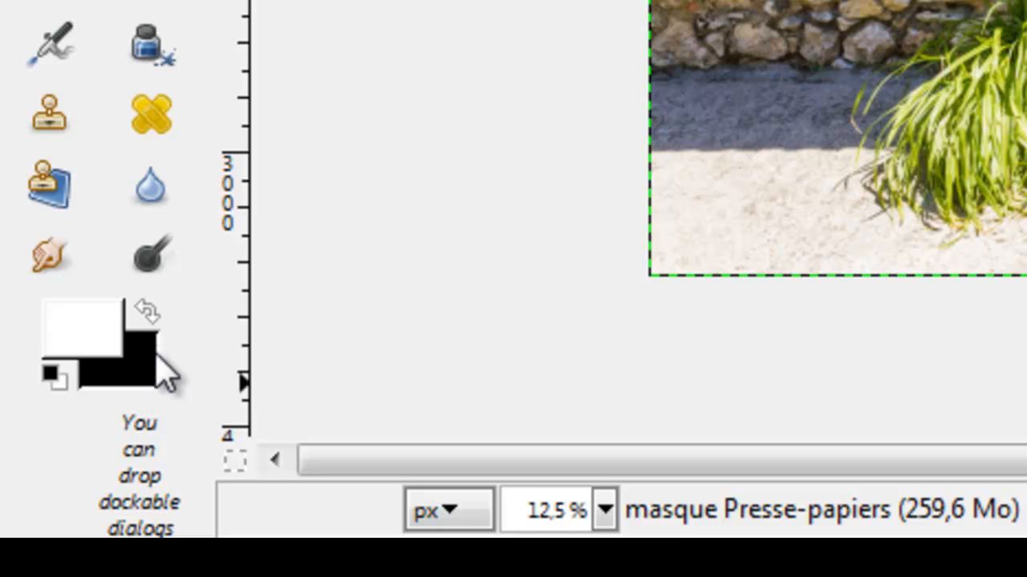
{"action": "left_click", "coordinate": [147, 313]}
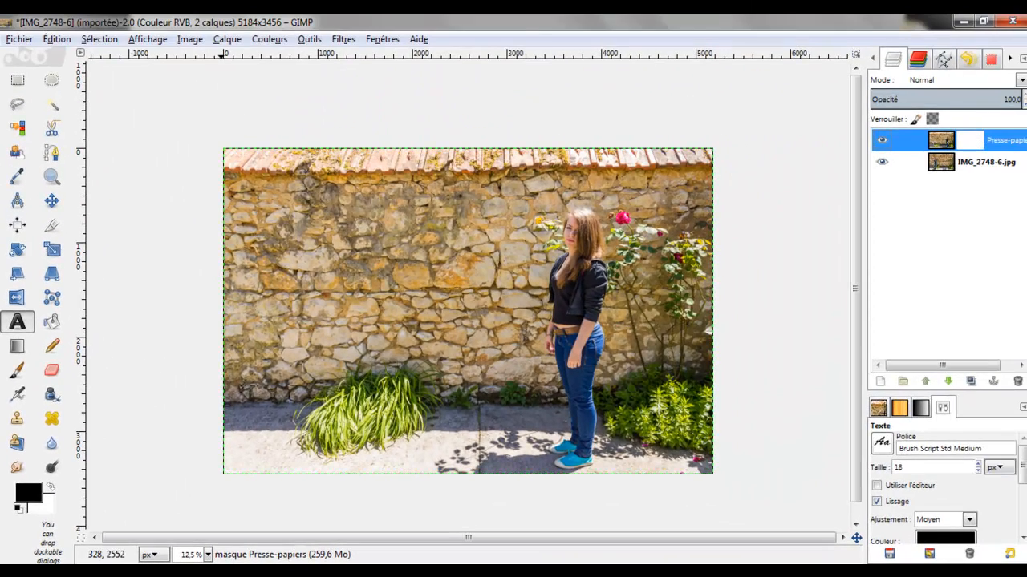
{"action": "left_click", "coordinate": [54, 485]}
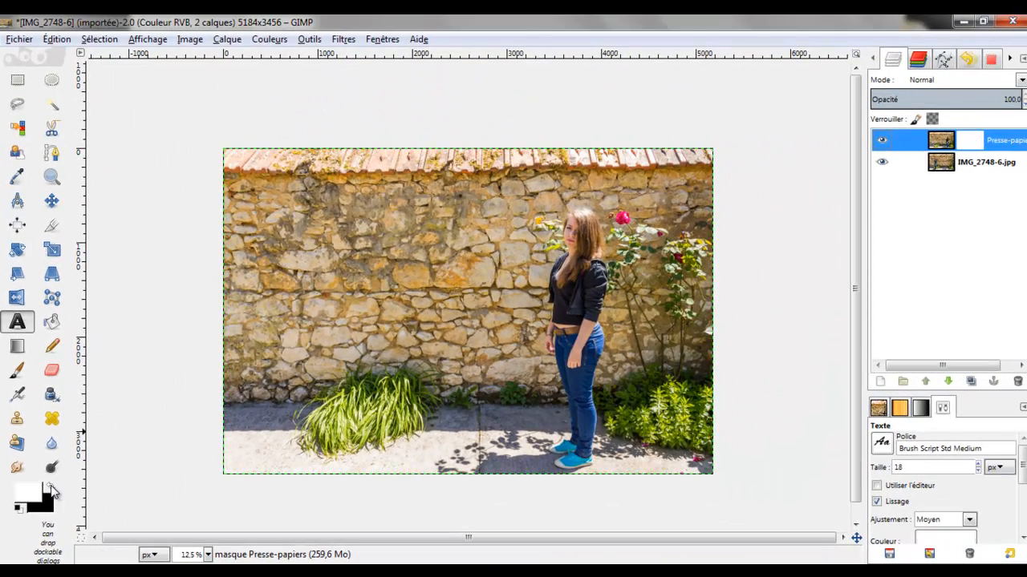
{"action": "left_click", "coordinate": [52, 489]}
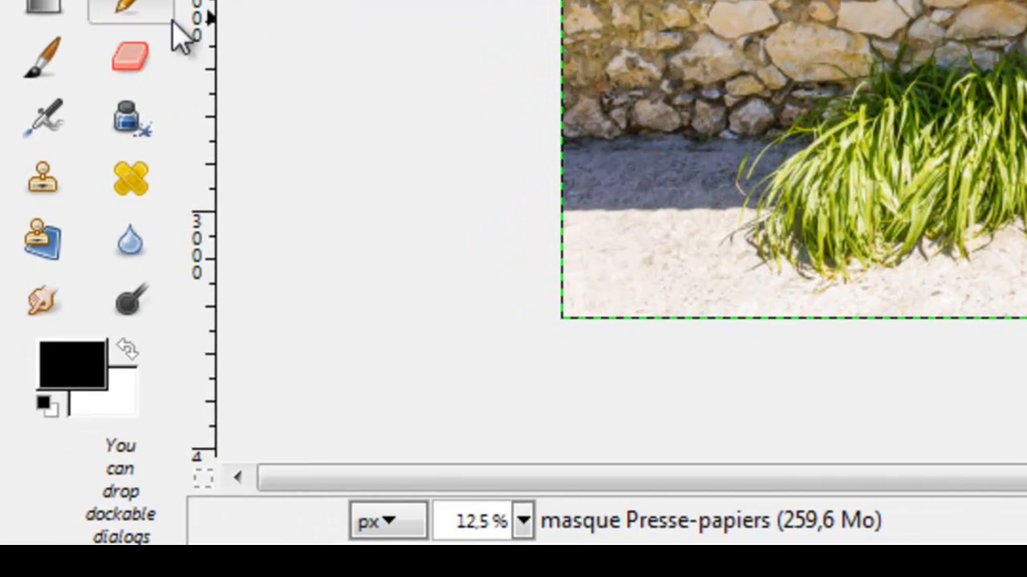
Step: Set up the Paintbrush with the 2. Hardness 075 brush at a size of 475.52
{"action": "left_click", "coordinate": [42, 55]}
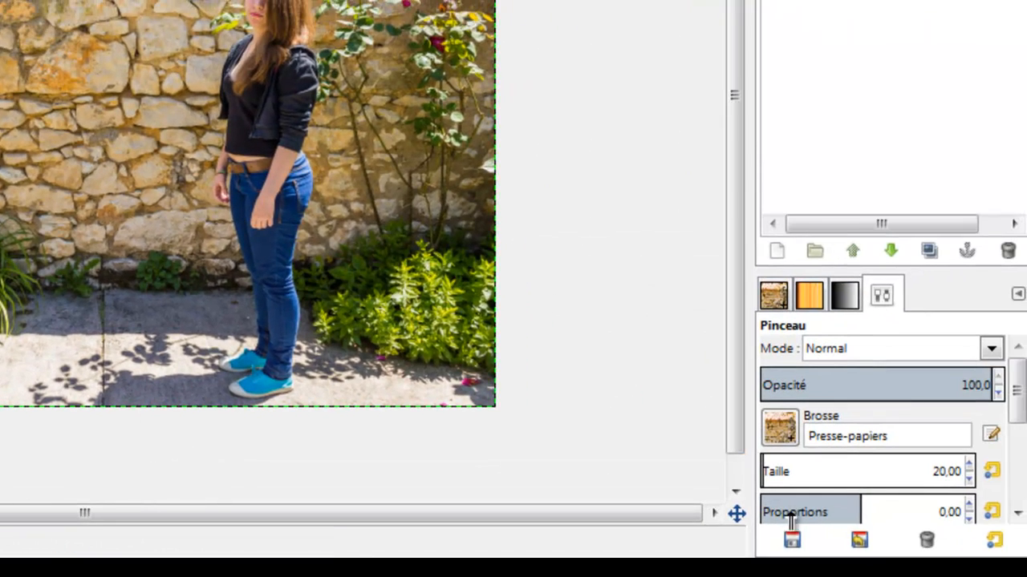
{"action": "left_click_drag", "start_coordinate": [763, 472], "coordinate": [794, 472]}
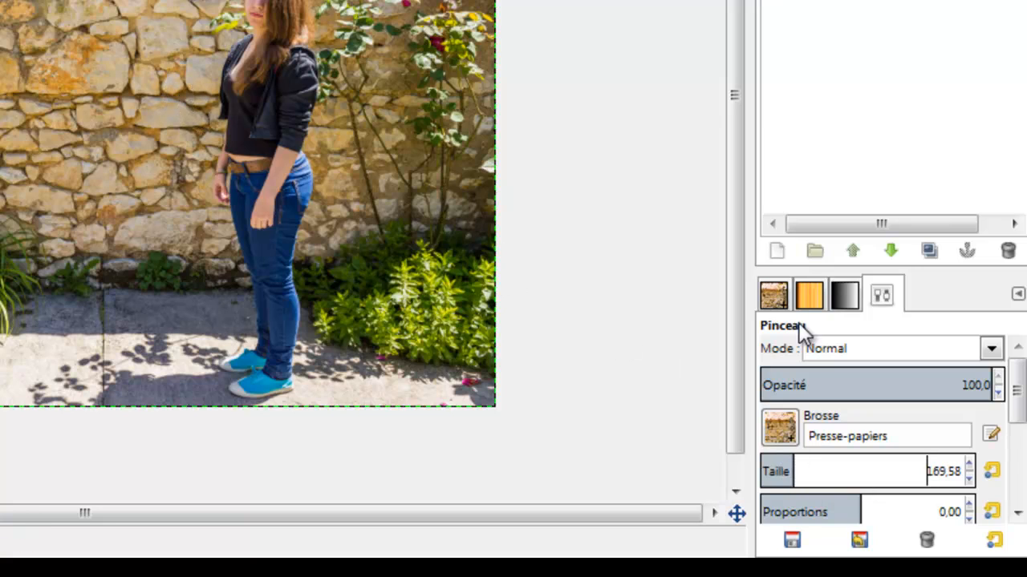
{"action": "left_click", "coordinate": [772, 296]}
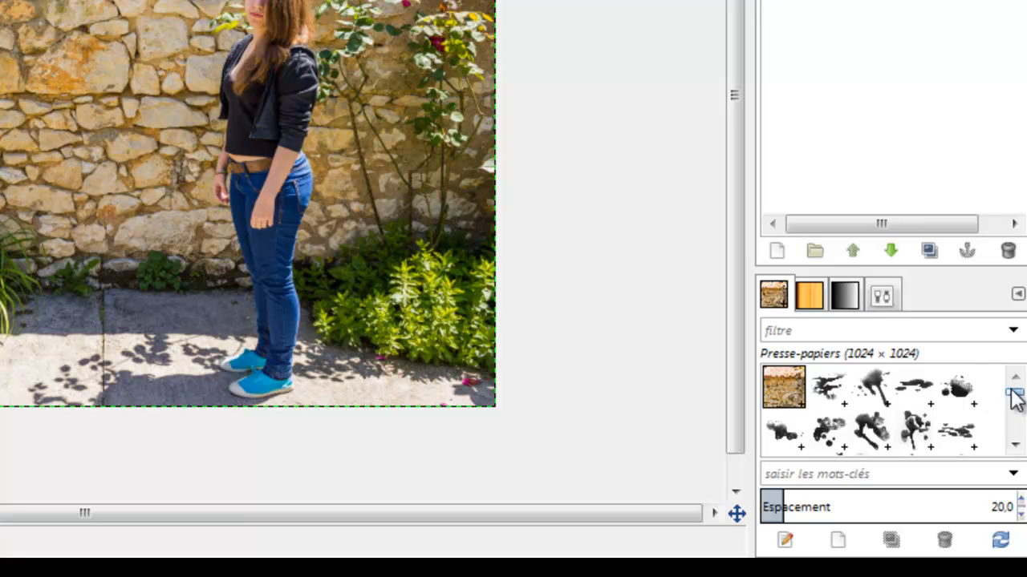
{"action": "left_click_drag", "start_coordinate": [1016, 394], "coordinate": [1021, 436]}
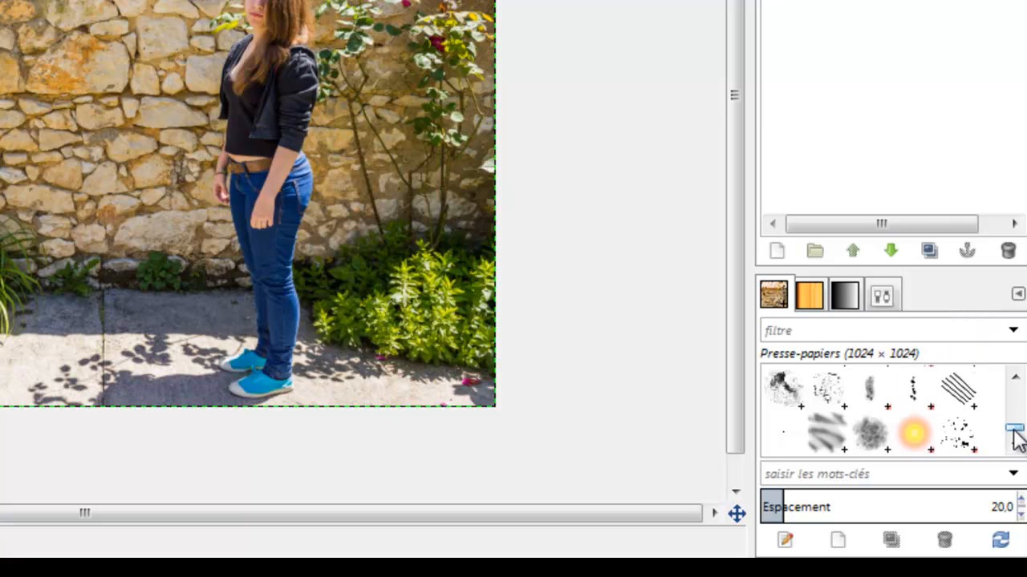
{"action": "scroll", "coordinate": [1015, 437], "scroll_direction": "down", "scroll_amount": 8}
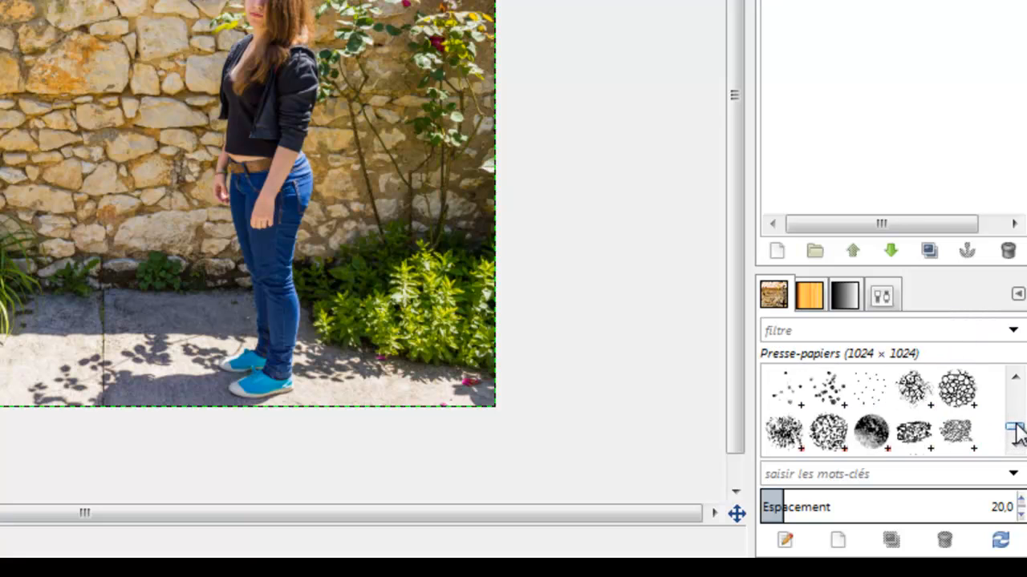
{"action": "scroll", "coordinate": [1017, 384], "scroll_direction": "up", "scroll_amount": 5}
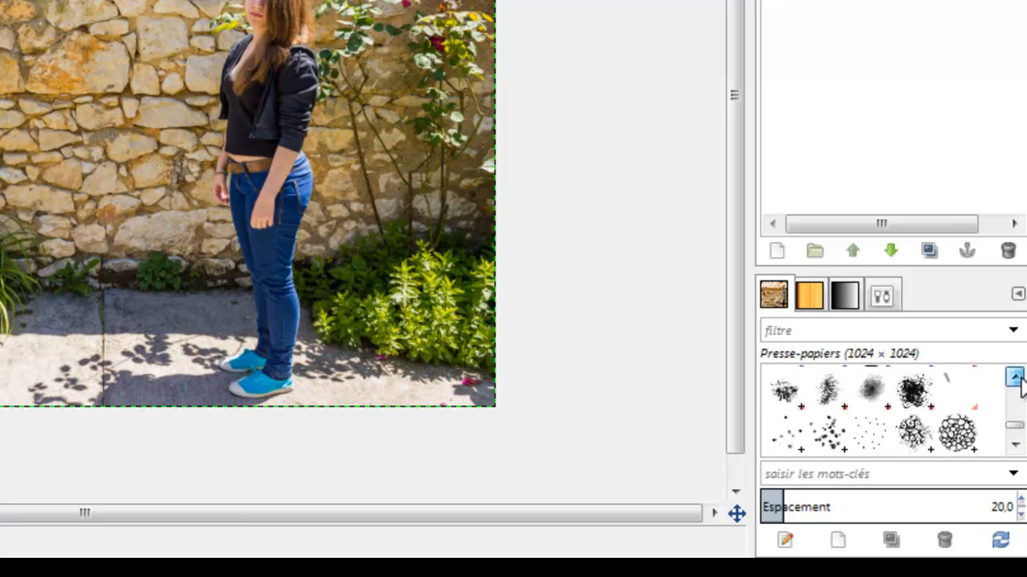
{"action": "left_click", "coordinate": [828, 412]}
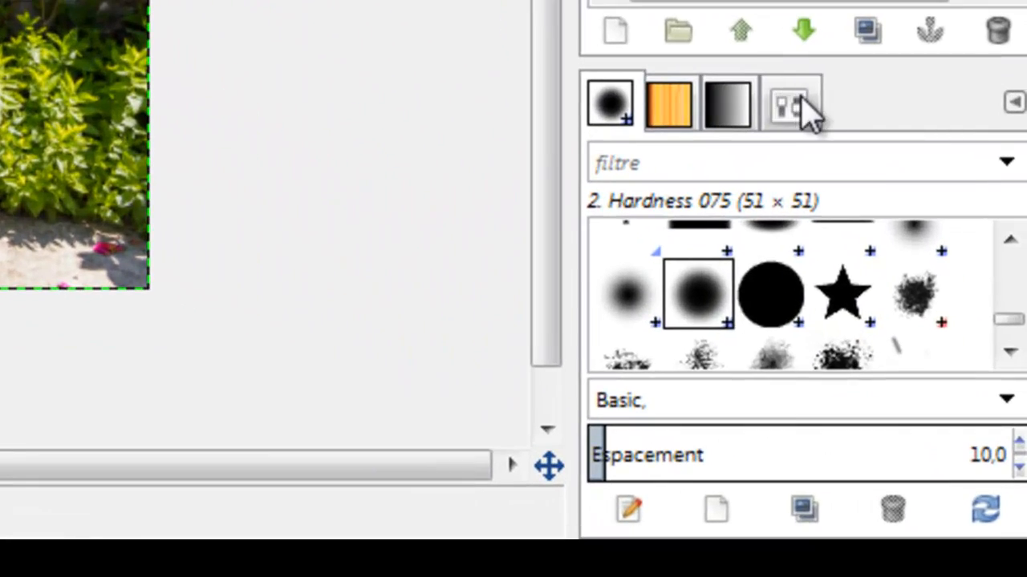
{"action": "left_click", "coordinate": [826, 175]}
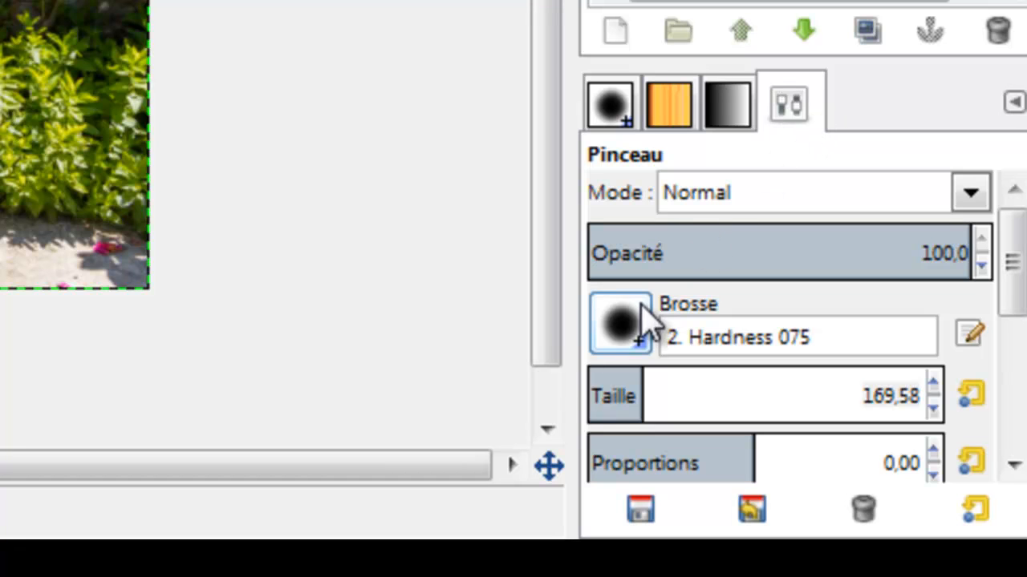
{"action": "left_click_drag", "start_coordinate": [650, 396], "coordinate": [749, 393]}
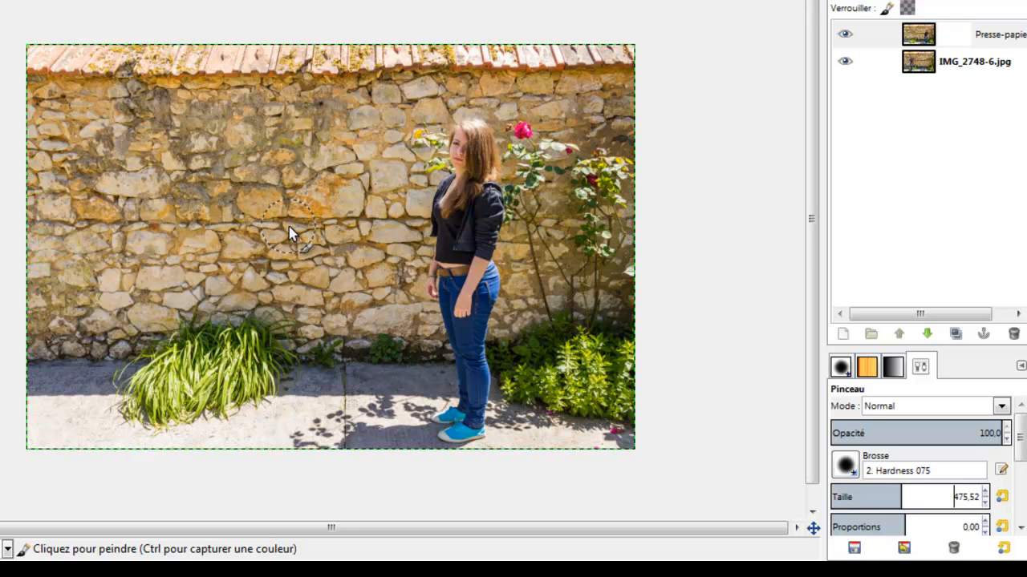
Step: Paint black on the Presse-papiers layer mask over the image's left part to reveal the whole figure and her shadow from the photo beneath
{"action": "left_click", "coordinate": [961, 40]}
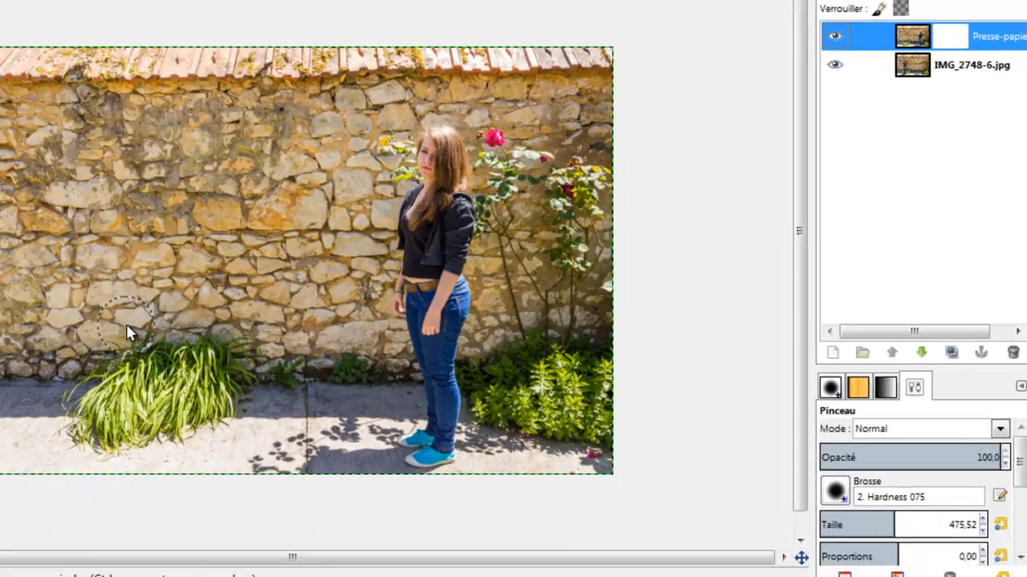
{"action": "mouse_move", "coordinate": [171, 305]}
{"action": "left_mouse_down"}
{"action": "mouse_move", "coordinate": [195, 303]}
{"action": "mouse_move", "coordinate": [168, 306]}
{"action": "left_mouse_up"}
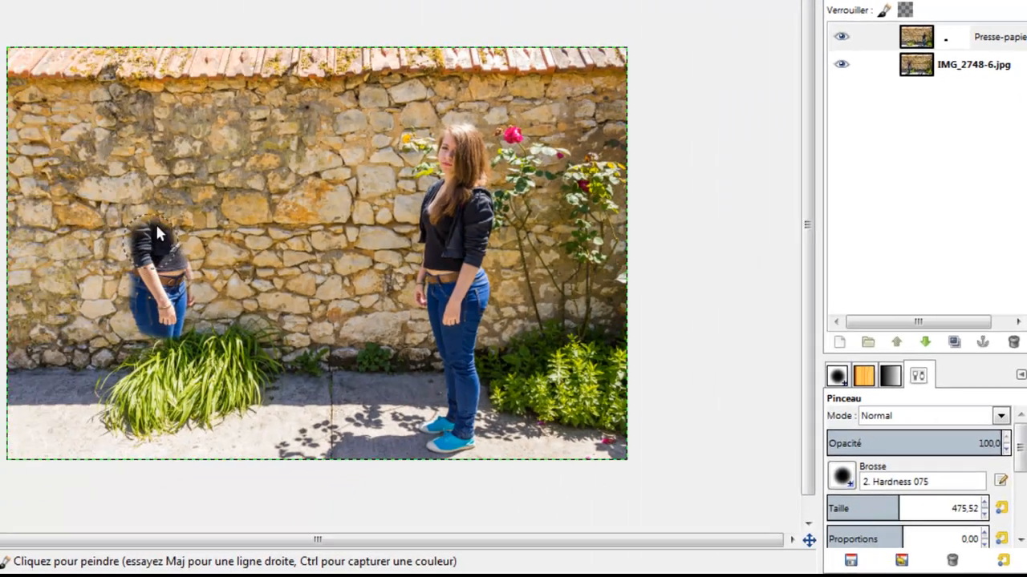
{"action": "mouse_move", "coordinate": [157, 233]}
{"action": "left_mouse_down"}
{"action": "mouse_move", "coordinate": [188, 193]}
{"action": "mouse_move", "coordinate": [181, 125]}
{"action": "mouse_move", "coordinate": [158, 162]}
{"action": "mouse_move", "coordinate": [150, 275]}
{"action": "mouse_move", "coordinate": [155, 247]}
{"action": "mouse_move", "coordinate": [187, 376]}
{"action": "mouse_move", "coordinate": [176, 439]}
{"action": "mouse_move", "coordinate": [176, 353]}
{"action": "mouse_move", "coordinate": [141, 390]}
{"action": "mouse_move", "coordinate": [151, 378]}
{"action": "mouse_move", "coordinate": [99, 399]}
{"action": "mouse_move", "coordinate": [126, 423]}
{"action": "mouse_move", "coordinate": [93, 443]}
{"action": "mouse_move", "coordinate": [169, 421]}
{"action": "mouse_move", "coordinate": [178, 413]}
{"action": "mouse_move", "coordinate": [96, 446]}
{"action": "mouse_move", "coordinate": [10, 469]}
{"action": "left_mouse_up"}
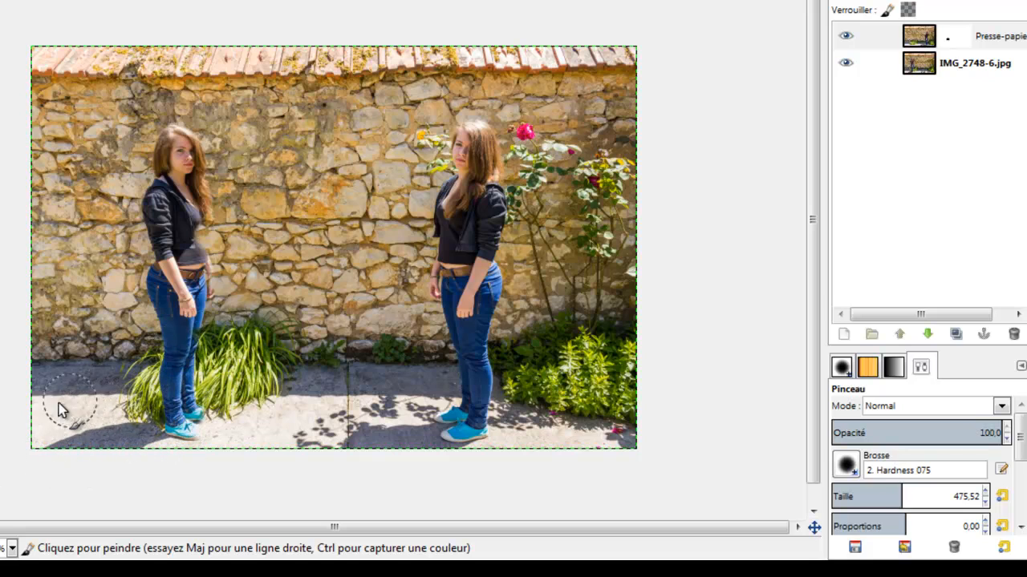
{"action": "mouse_move", "coordinate": [91, 365]}
{"action": "left_mouse_down"}
{"action": "mouse_move", "coordinate": [76, 292]}
{"action": "mouse_move", "coordinate": [95, 225]}
{"action": "mouse_move", "coordinate": [54, 143]}
{"action": "mouse_move", "coordinate": [68, 102]}
{"action": "mouse_move", "coordinate": [154, 151]}
{"action": "mouse_move", "coordinate": [222, 97]}
{"action": "mouse_move", "coordinate": [241, 377]}
{"action": "mouse_move", "coordinate": [216, 365]}
{"action": "mouse_move", "coordinate": [257, 233]}
{"action": "mouse_move", "coordinate": [271, 290]}
{"action": "mouse_move", "coordinate": [201, 436]}
{"action": "mouse_move", "coordinate": [265, 334]}
{"action": "mouse_move", "coordinate": [275, 365]}
{"action": "mouse_move", "coordinate": [286, 356]}
{"action": "mouse_move", "coordinate": [184, 458]}
{"action": "mouse_move", "coordinate": [299, 355]}
{"action": "left_mouse_up"}
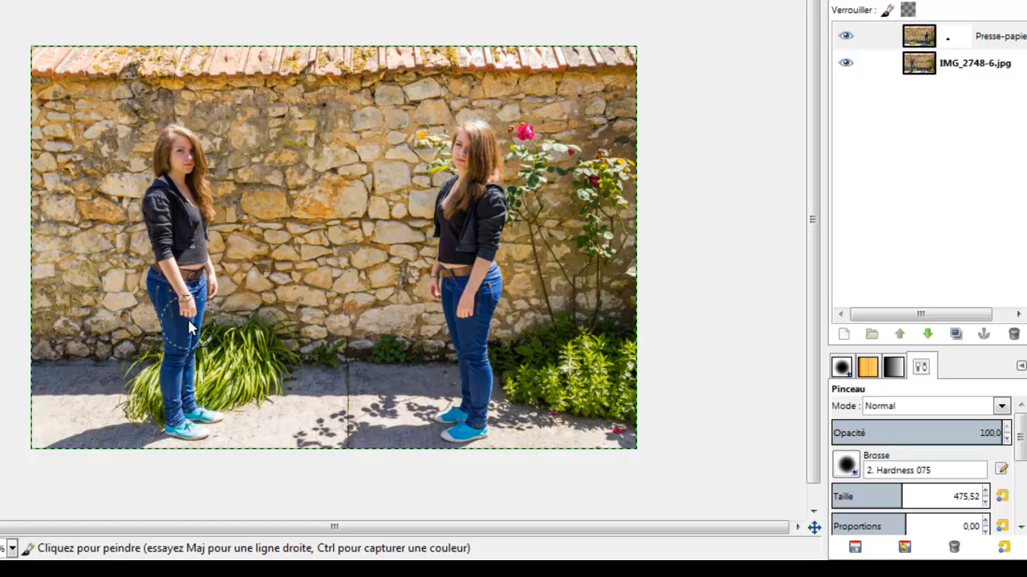
{"action": "mouse_move", "coordinate": [190, 325]}
{"action": "left_mouse_down"}
{"action": "mouse_move", "coordinate": [148, 425]}
{"action": "mouse_move", "coordinate": [208, 299]}
{"action": "left_mouse_up"}
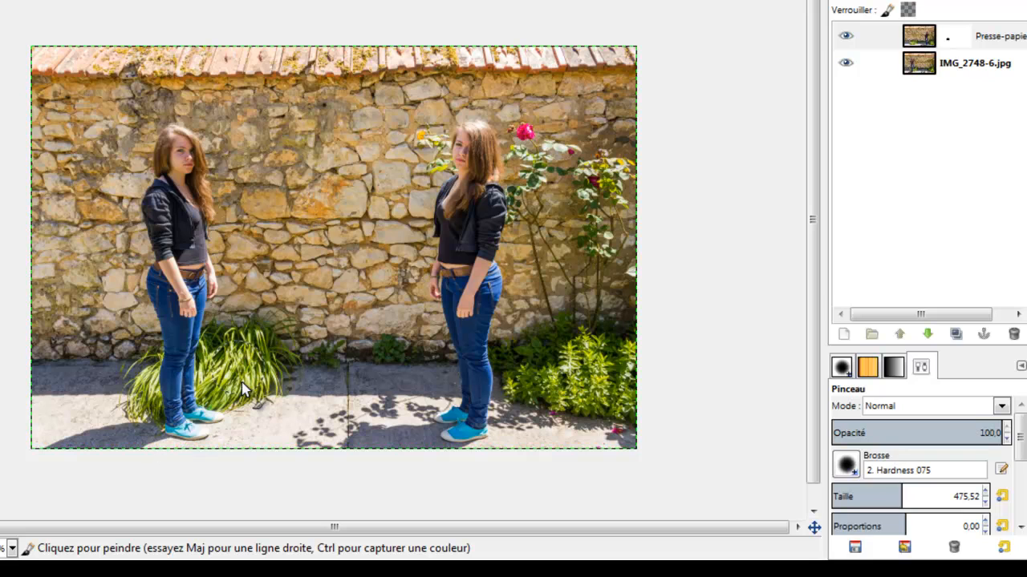
{"action": "mouse_move", "coordinate": [171, 467]}
{"action": "left_mouse_down"}
{"action": "mouse_move", "coordinate": [126, 454]}
{"action": "mouse_move", "coordinate": [215, 156]}
{"action": "mouse_move", "coordinate": [182, 422]}
{"action": "left_mouse_up"}
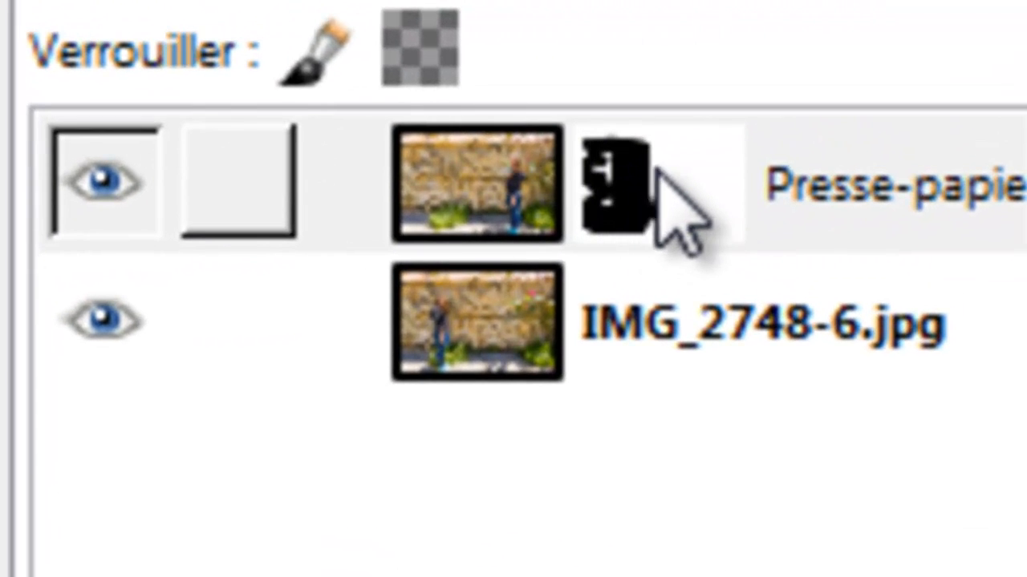
Step: Display the Presse-papiers layer's mask on the canvas in place of the photo
{"action": "left_click", "coordinate": [659, 182]}
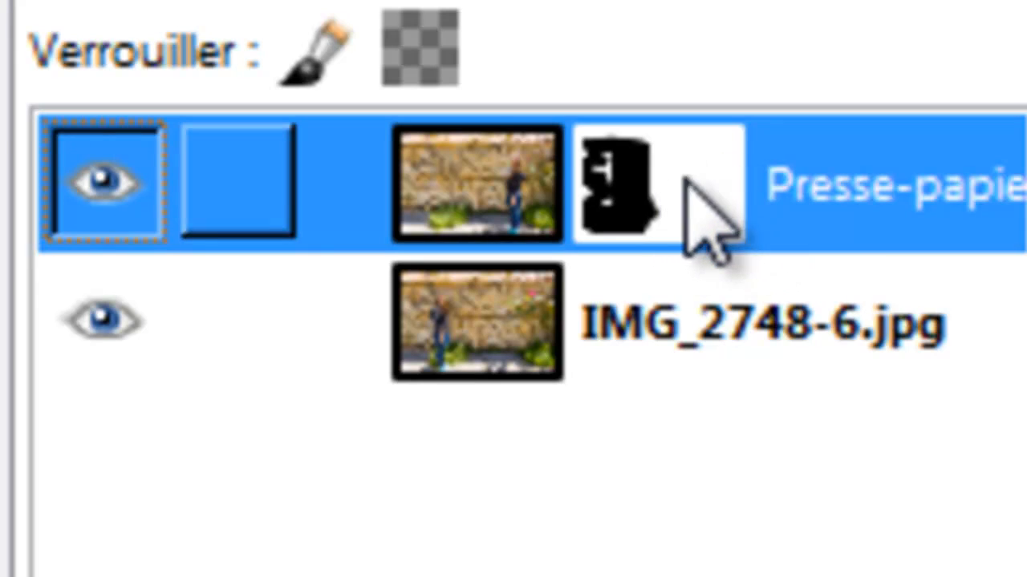
{"action": "right_click", "coordinate": [627, 192]}
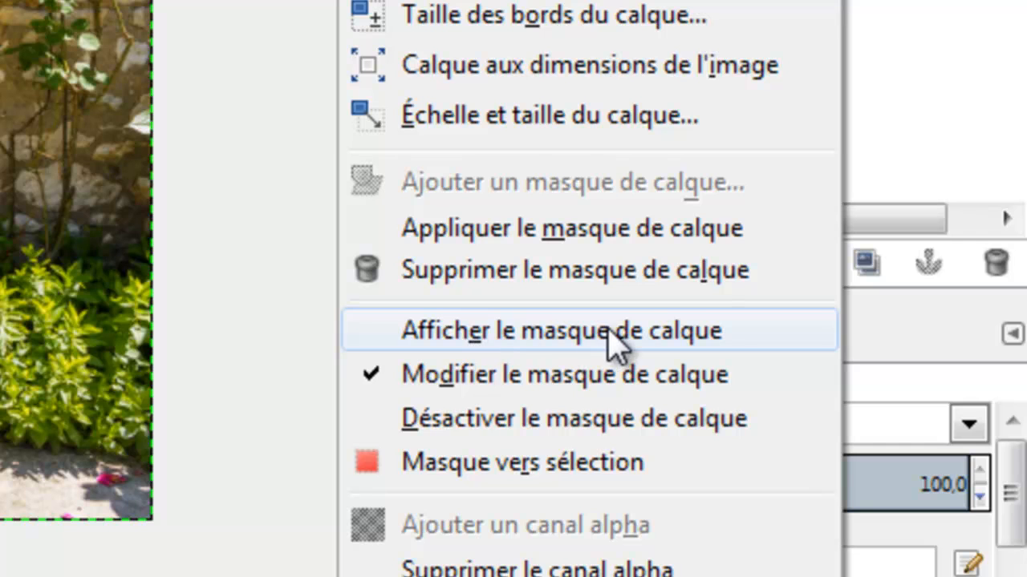
{"action": "left_click", "coordinate": [615, 341]}
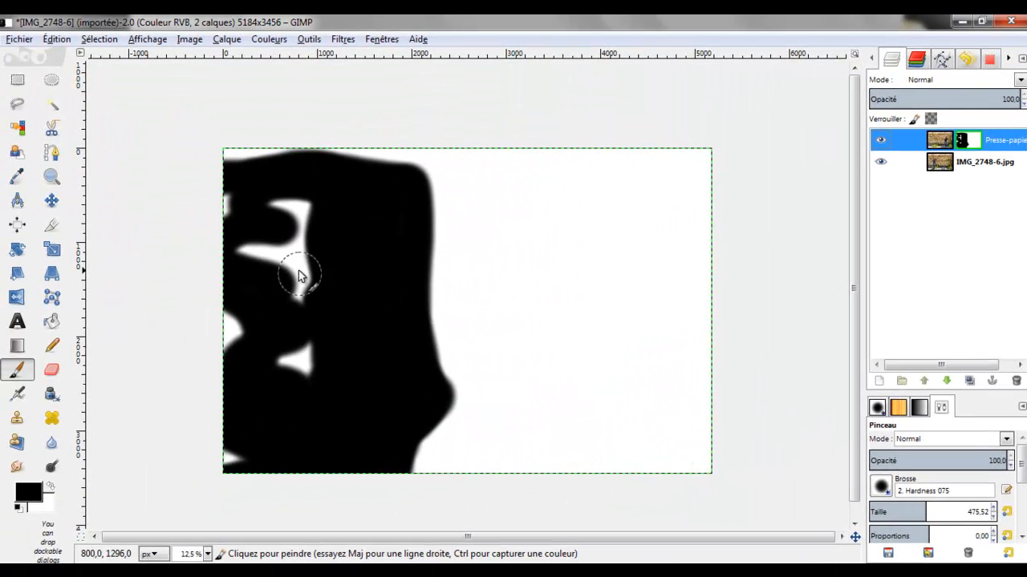
Step: Paint the remaining white gaps in the mask's left half black, straighten its edge near the middle, and stop displaying the mask
{"action": "mouse_move", "coordinate": [298, 272]}
{"action": "left_mouse_down"}
{"action": "mouse_move", "coordinate": [277, 191]}
{"action": "mouse_move", "coordinate": [268, 210]}
{"action": "mouse_move", "coordinate": [283, 215]}
{"action": "mouse_move", "coordinate": [224, 188]}
{"action": "left_mouse_up"}
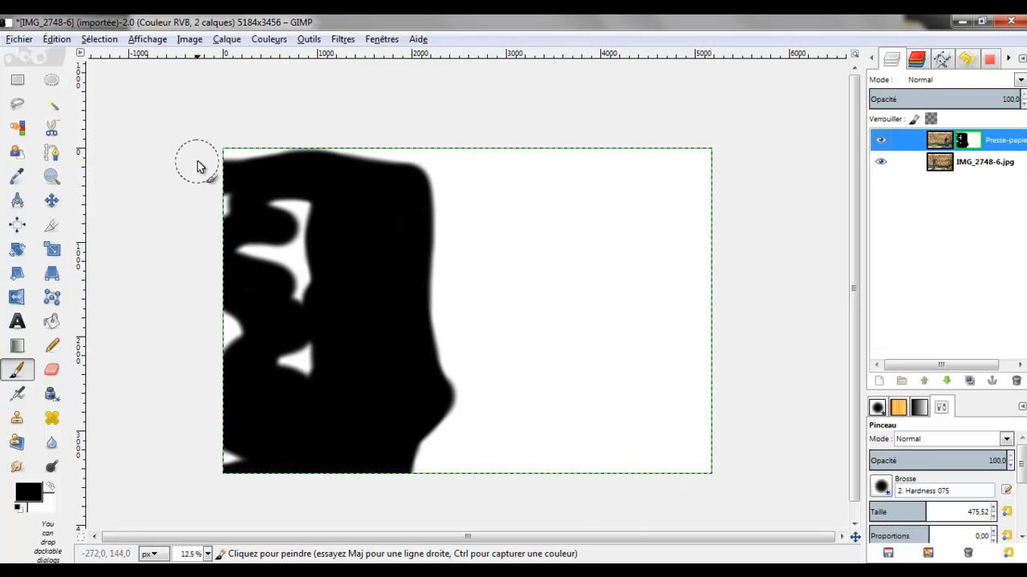
{"action": "mouse_move", "coordinate": [199, 167]}
{"action": "left_mouse_down"}
{"action": "mouse_move", "coordinate": [222, 154]}
{"action": "mouse_move", "coordinate": [416, 158]}
{"action": "mouse_move", "coordinate": [441, 473]}
{"action": "mouse_move", "coordinate": [441, 371]}
{"action": "left_mouse_up"}
{"action": "mouse_move", "coordinate": [432, 249]}
{"action": "left_mouse_down"}
{"action": "mouse_move", "coordinate": [444, 146]}
{"action": "mouse_move", "coordinate": [442, 185]}
{"action": "left_mouse_up"}
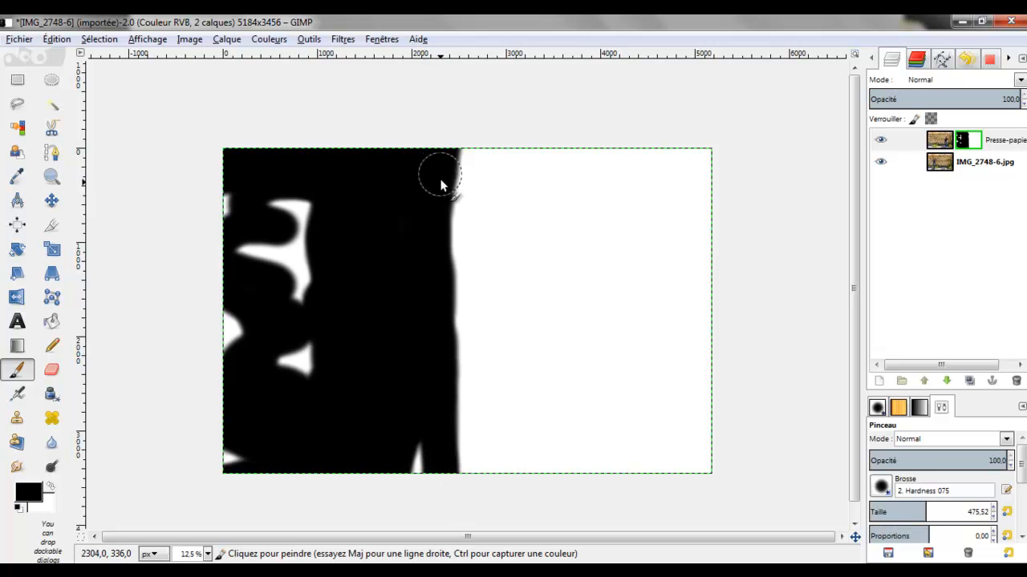
{"action": "mouse_move", "coordinate": [445, 449]}
{"action": "left_mouse_down"}
{"action": "mouse_move", "coordinate": [404, 455]}
{"action": "mouse_move", "coordinate": [416, 449]}
{"action": "mouse_move", "coordinate": [312, 407]}
{"action": "mouse_move", "coordinate": [220, 453]}
{"action": "mouse_move", "coordinate": [229, 410]}
{"action": "mouse_move", "coordinate": [221, 192]}
{"action": "mouse_move", "coordinate": [226, 226]}
{"action": "mouse_move", "coordinate": [311, 345]}
{"action": "left_mouse_up"}
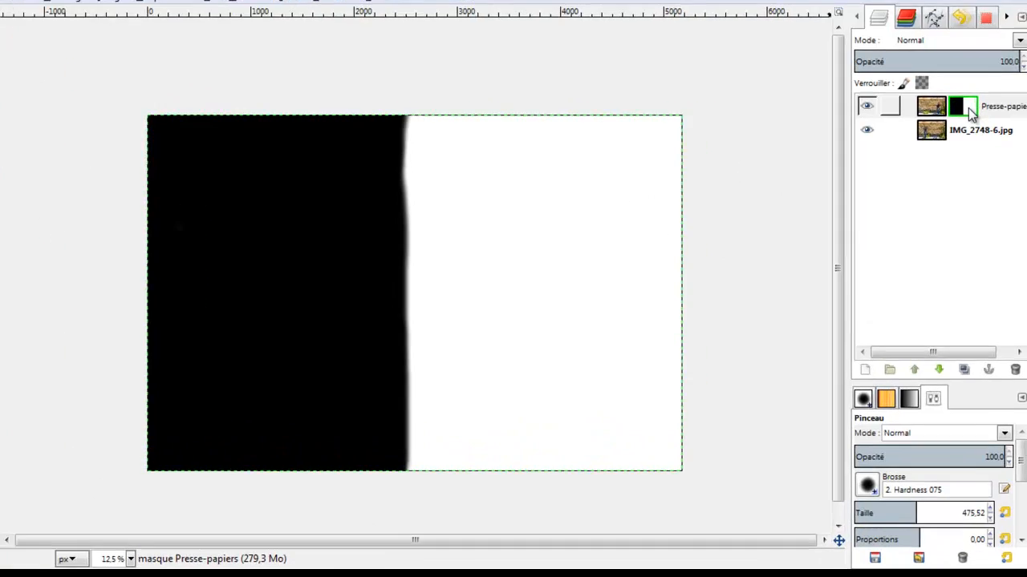
{"action": "right_click", "coordinate": [987, 141]}
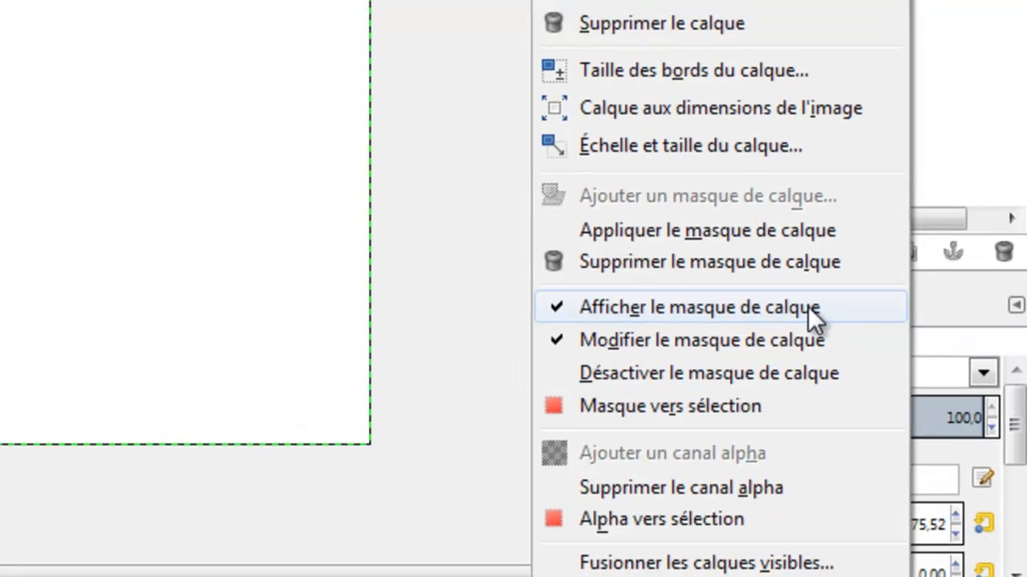
{"action": "left_click", "coordinate": [802, 303]}
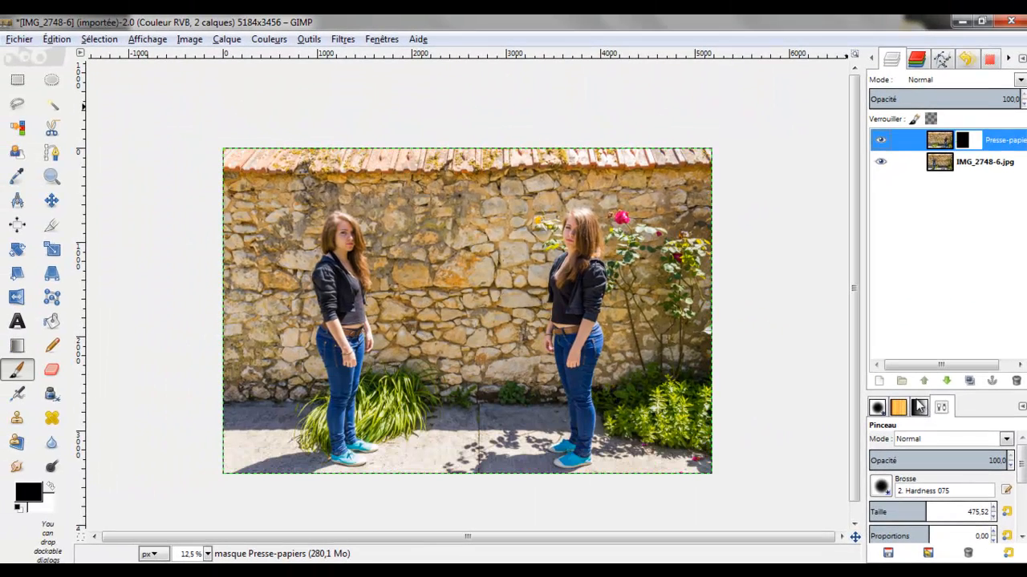
Step: Crop the image to about 3952 × 3152 px around both figures, cutting off the roof tiles, the wall's left edge and the outer rosebush
{"action": "left_click", "coordinate": [988, 164]}
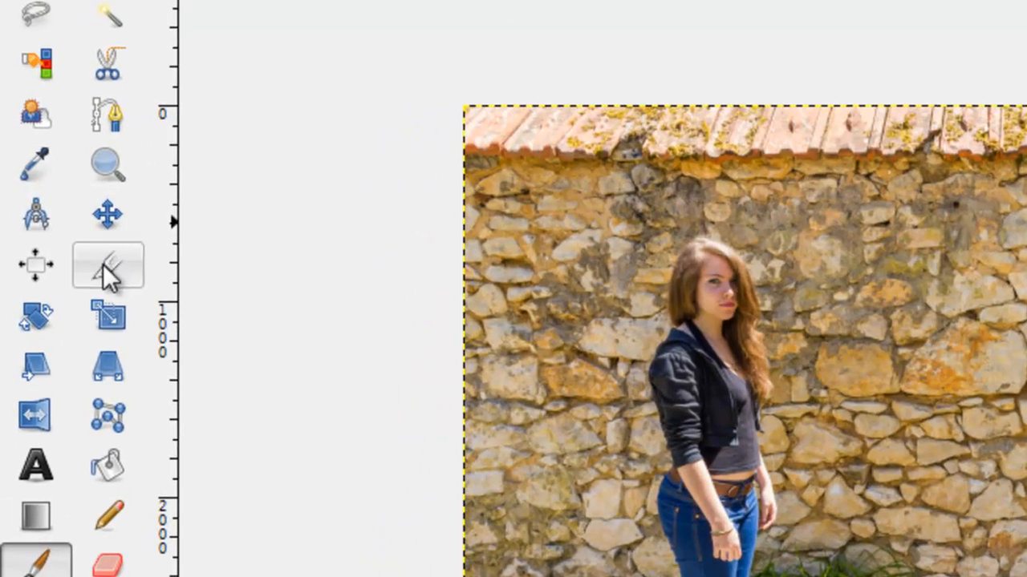
{"action": "left_click", "coordinate": [108, 271]}
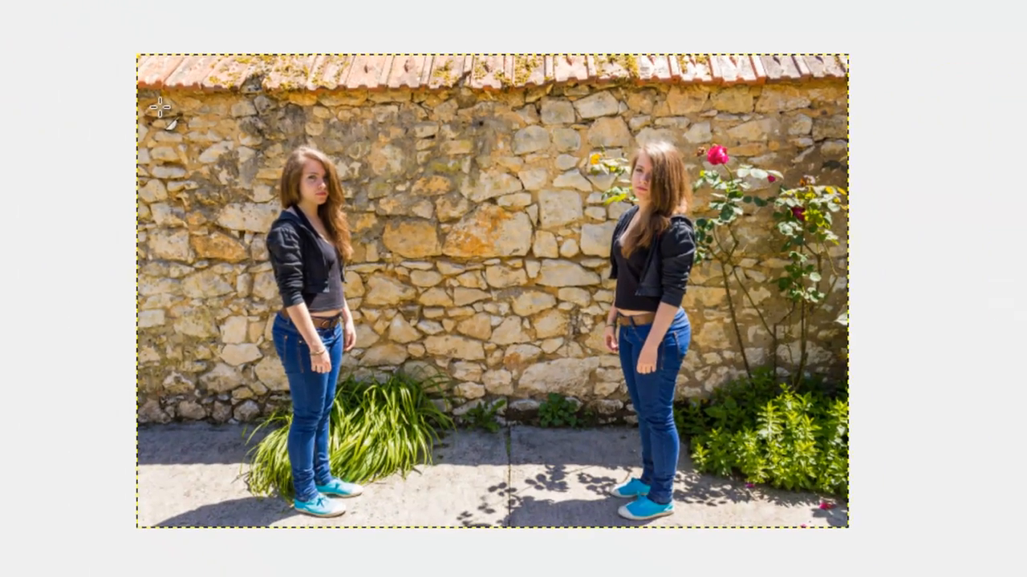
{"action": "left_click_drag", "start_coordinate": [159, 107], "coordinate": [879, 538]}
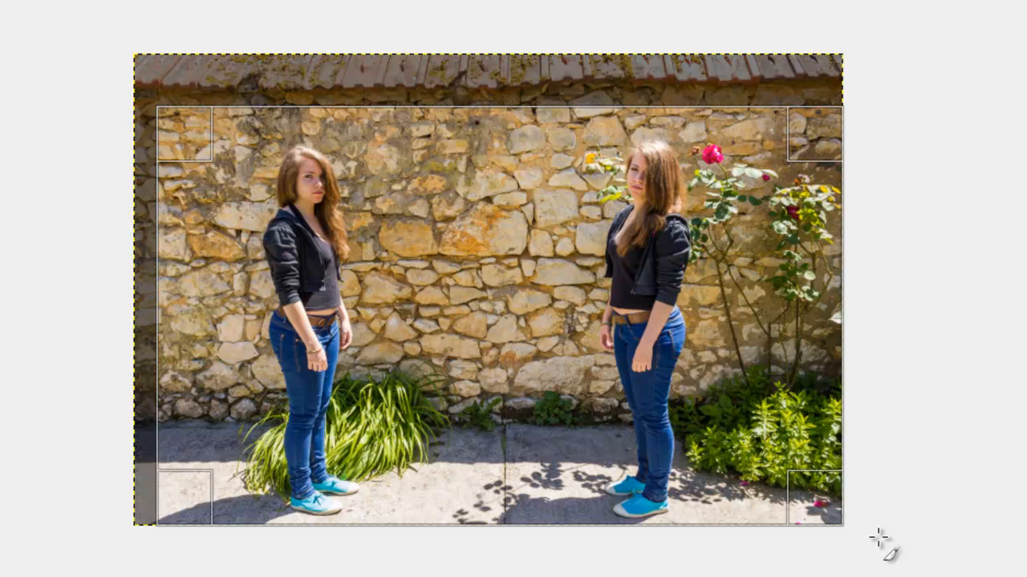
{"action": "mouse_move", "coordinate": [196, 321]}
{"action": "left_mouse_down"}
{"action": "mouse_move", "coordinate": [207, 321]}
{"action": "mouse_move", "coordinate": [178, 317]}
{"action": "mouse_move", "coordinate": [244, 320]}
{"action": "left_mouse_up"}
{"action": "left_click_drag", "start_coordinate": [818, 277], "coordinate": [723, 268]}
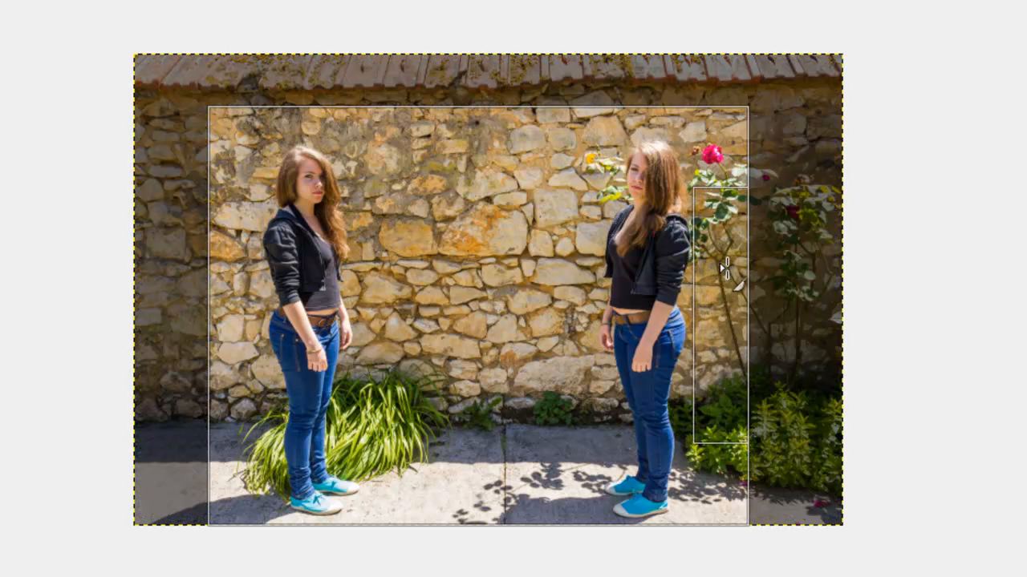
{"action": "left_click_drag", "start_coordinate": [456, 133], "coordinate": [456, 123]}
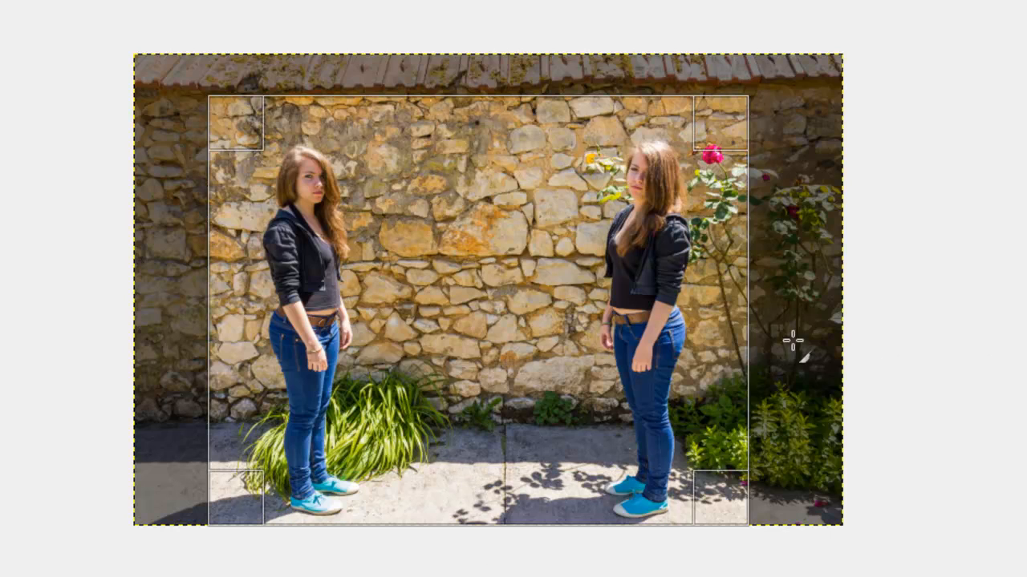
{"action": "left_click", "coordinate": [471, 296]}
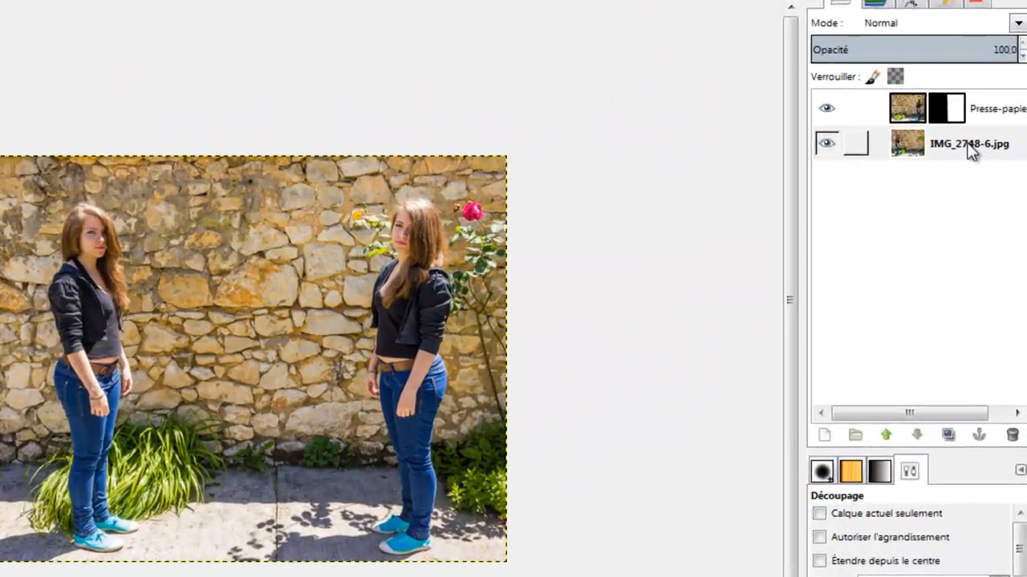
Step: Flatten the image, merging the masked Presse-papiers layer and the IMG_2748-6.jpg layer into a single layer
{"action": "right_click", "coordinate": [961, 169]}
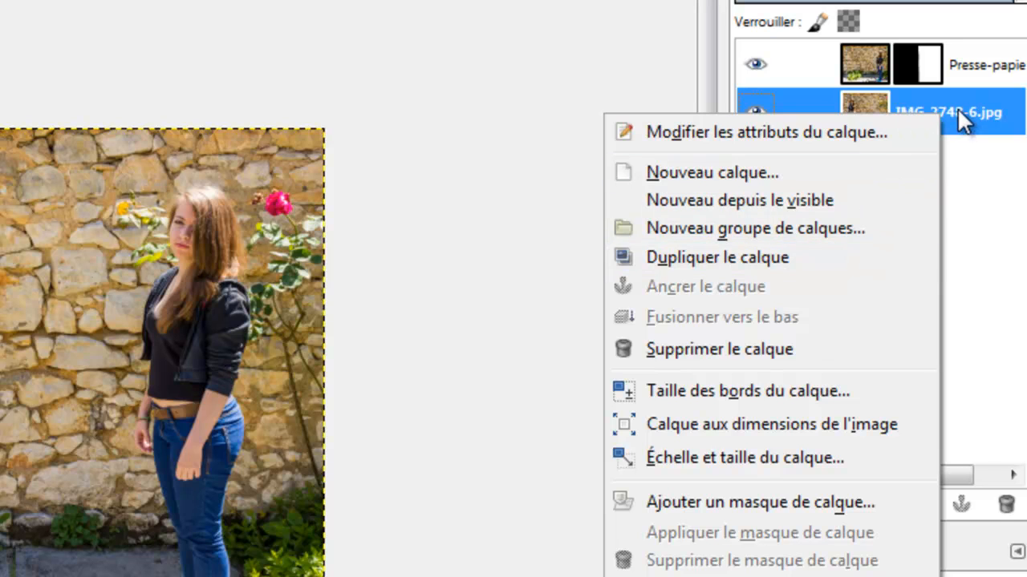
{"action": "left_click", "coordinate": [957, 108]}
{"action": "right_click", "coordinate": [923, 102]}
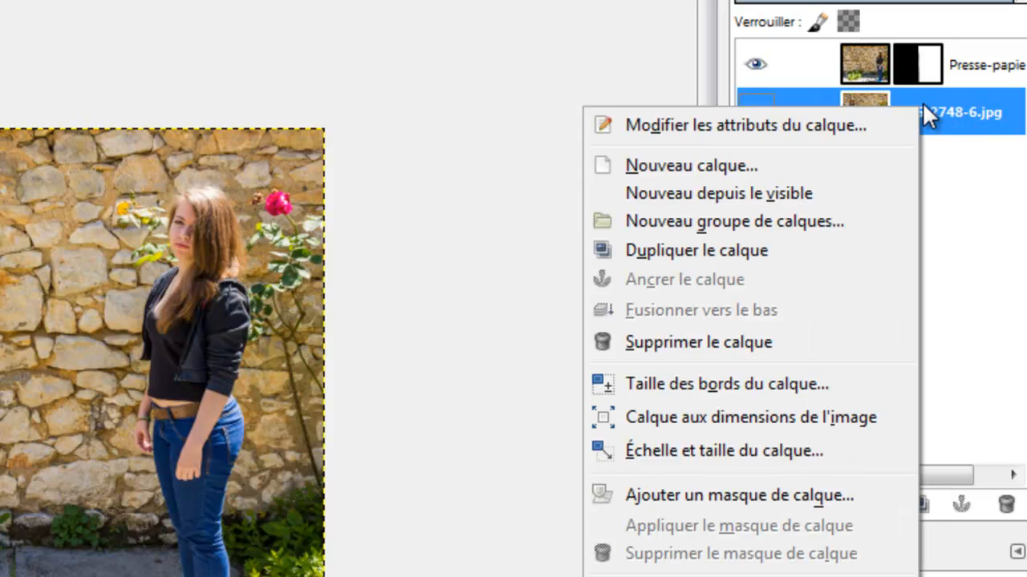
{"action": "key", "text": "Escape"}
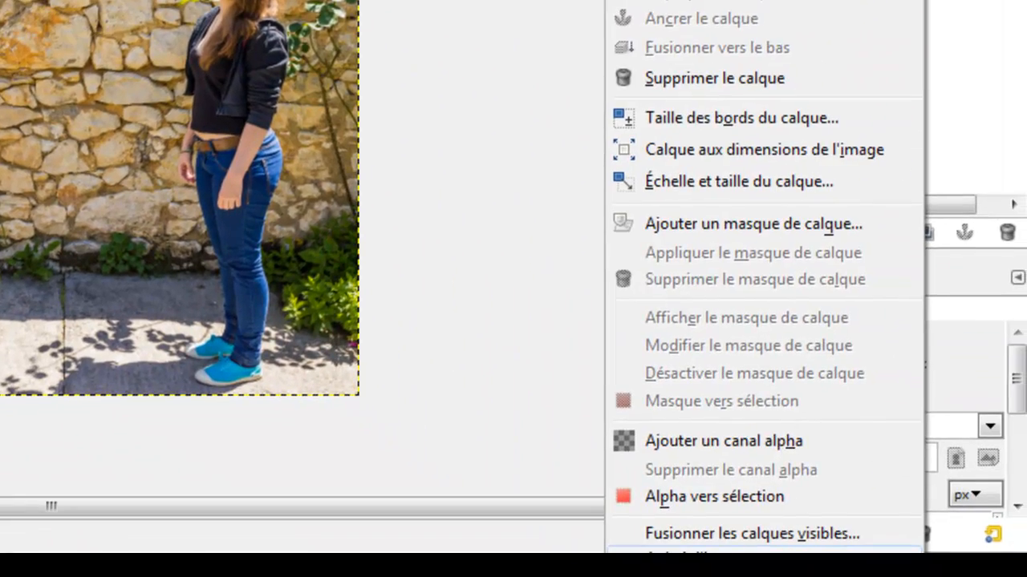
{"action": "left_click", "coordinate": [722, 555]}
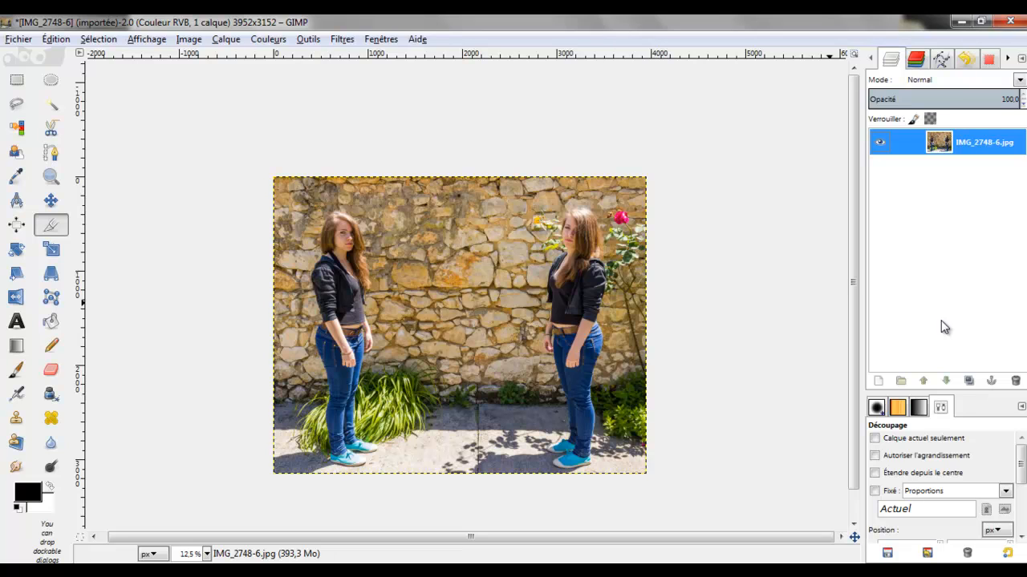
{"action": "right_click", "coordinate": [988, 144]}
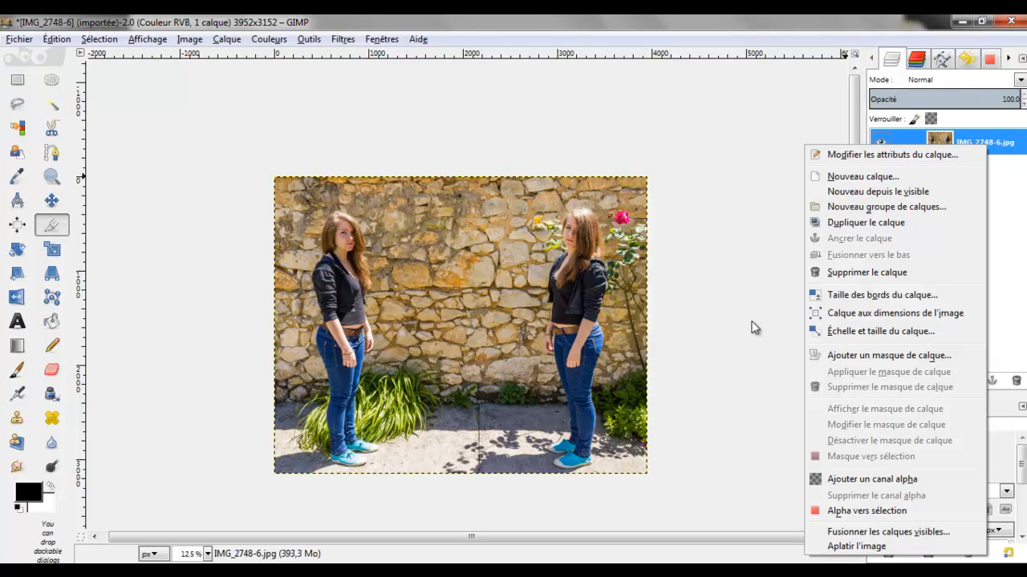
{"action": "left_click", "coordinate": [1006, 147]}
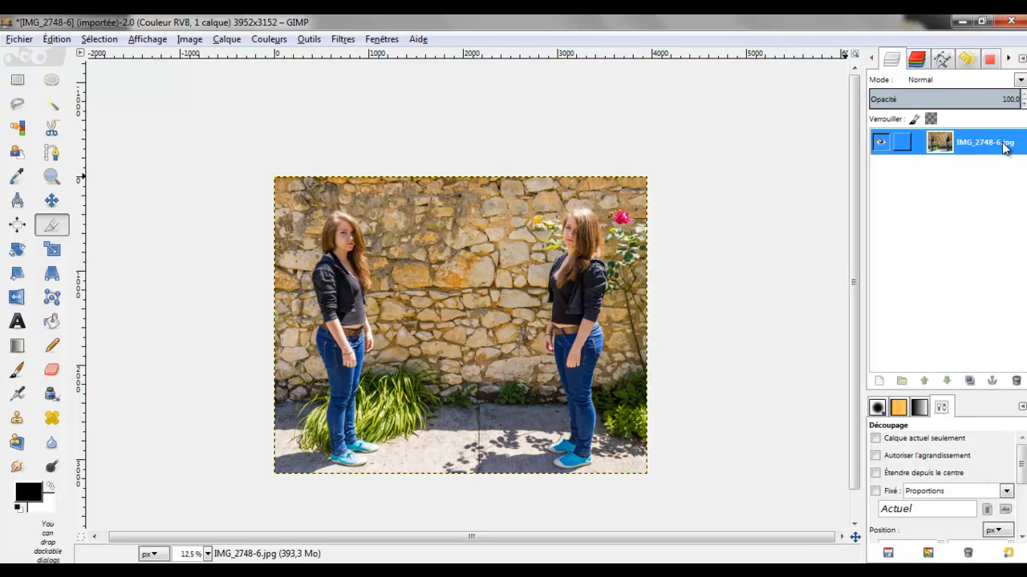